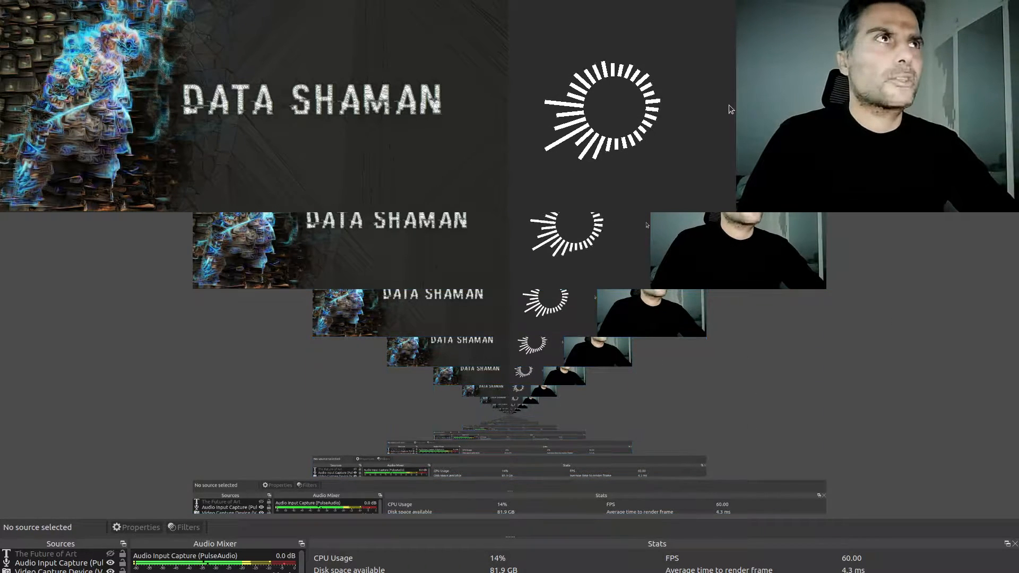
- Drag the maximized OBS Studio window down so it becomes a smaller window
drag(730, 137, 687, 278)
- Minimize OBS and DroidCam, then open a new terminal window in full view
key(alt+Tab)
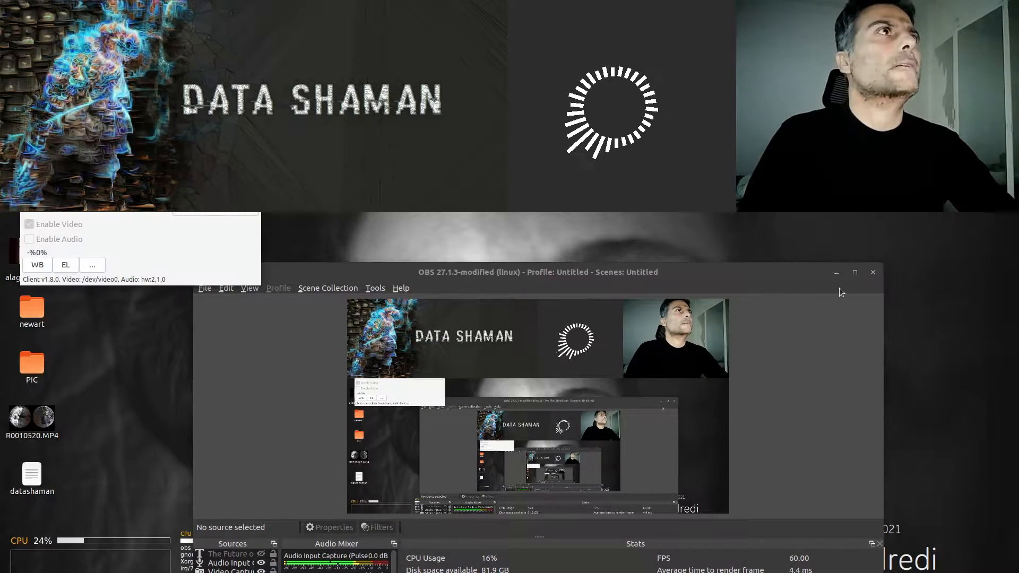
click(837, 272)
click(232, 151)
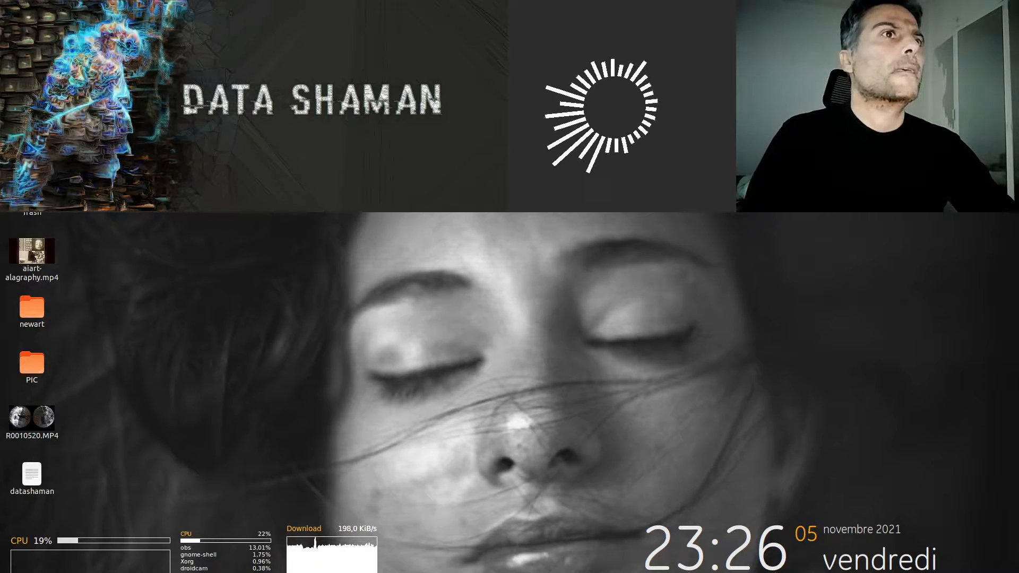
key(ctrl+alt+t)
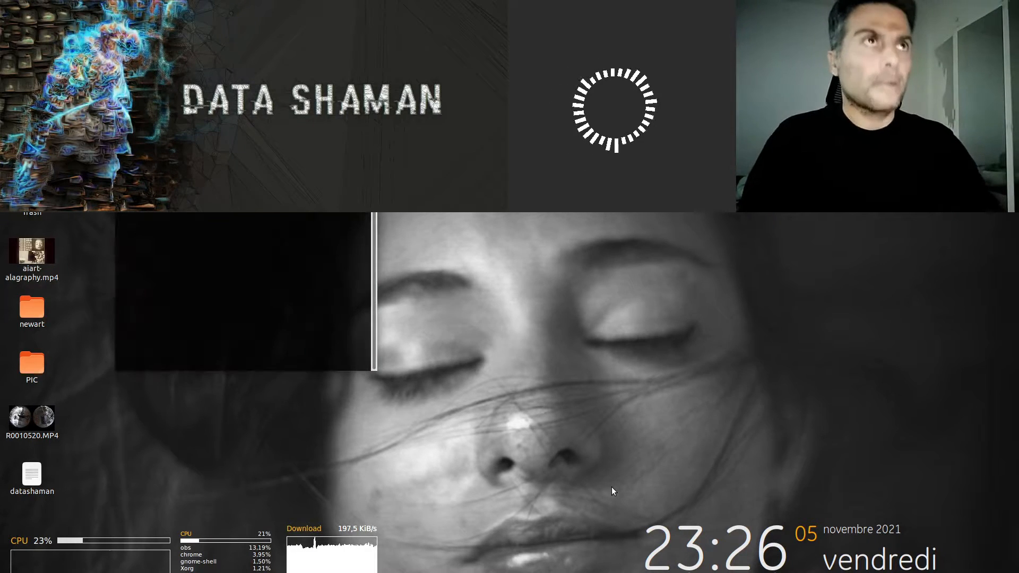
drag(272, 189, 420, 253)
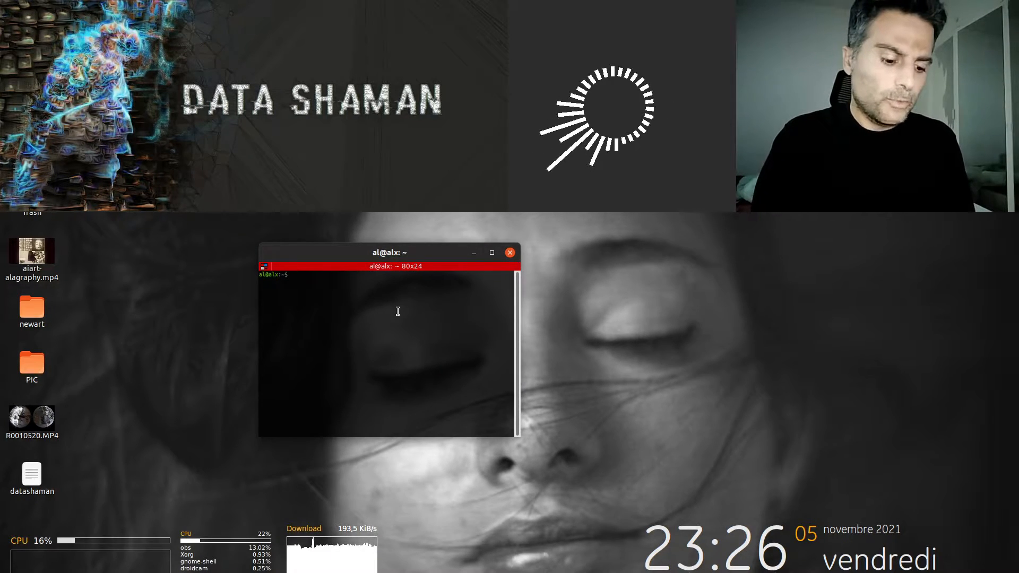
- Try running orange-canvas, then rerun it using the full path copied from the traceback
text(orange-canvas)
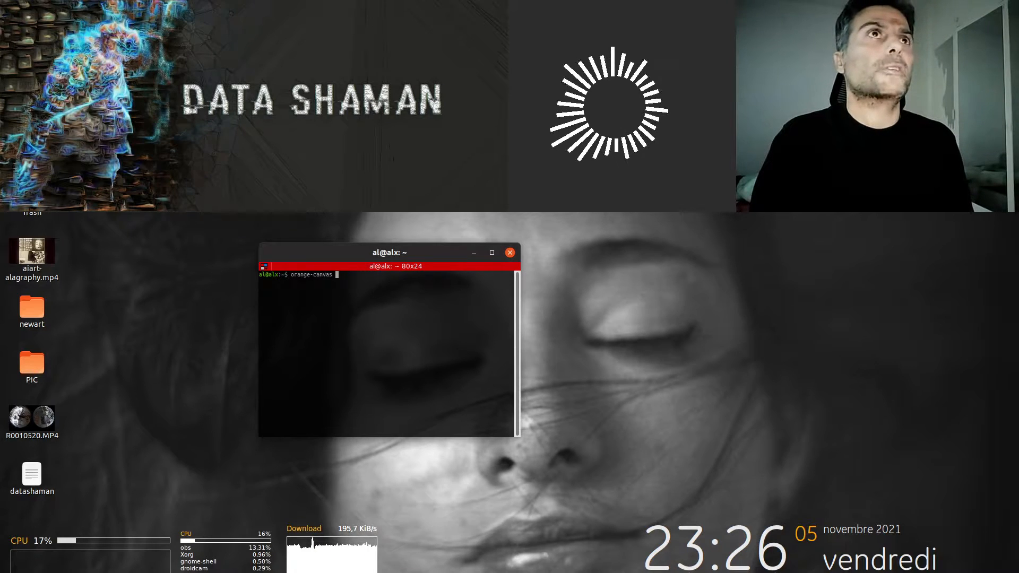
key(Return)
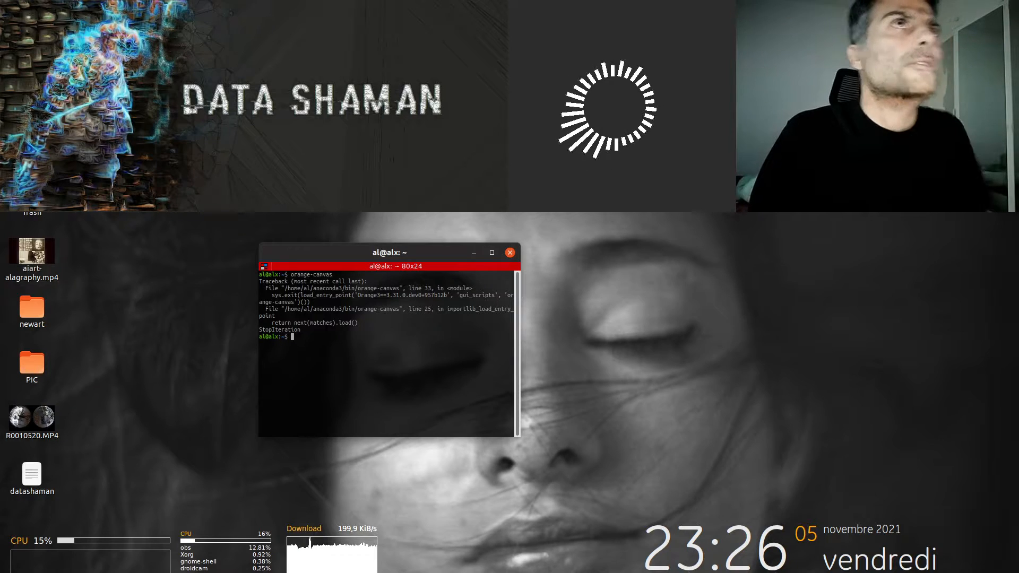
drag(399, 306, 279, 307)
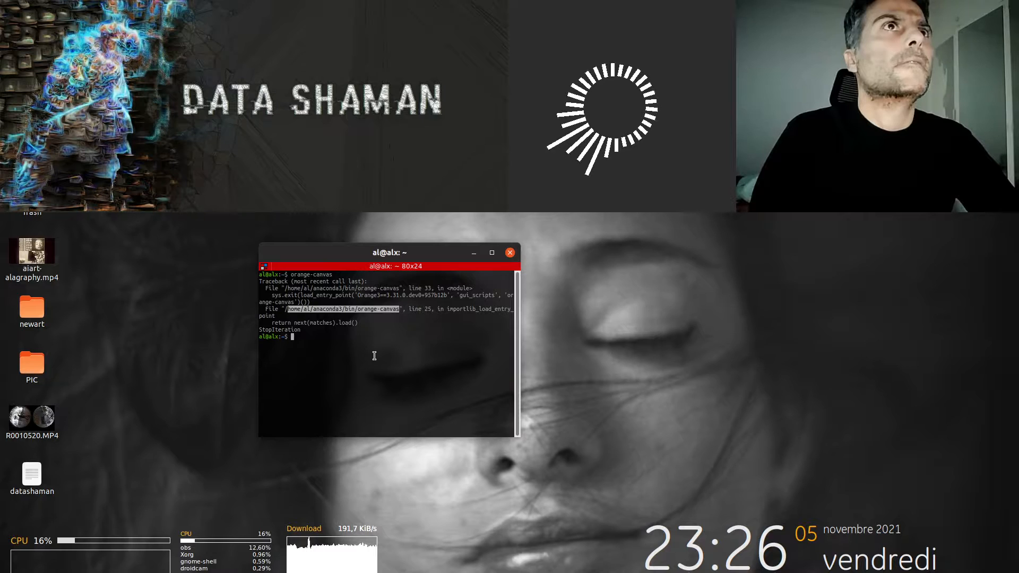
click(390, 324)
drag(399, 309, 286, 308)
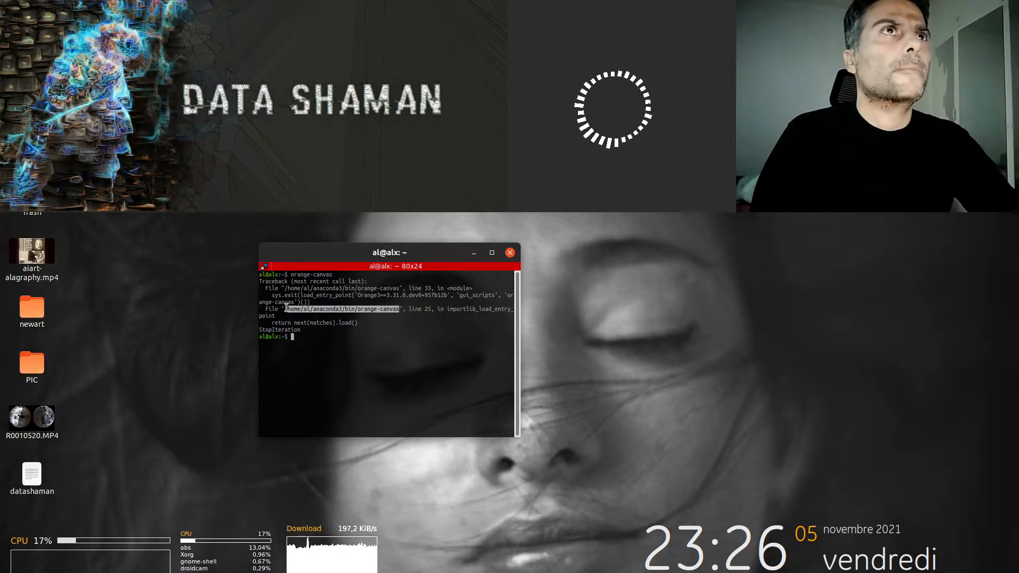
click(331, 330)
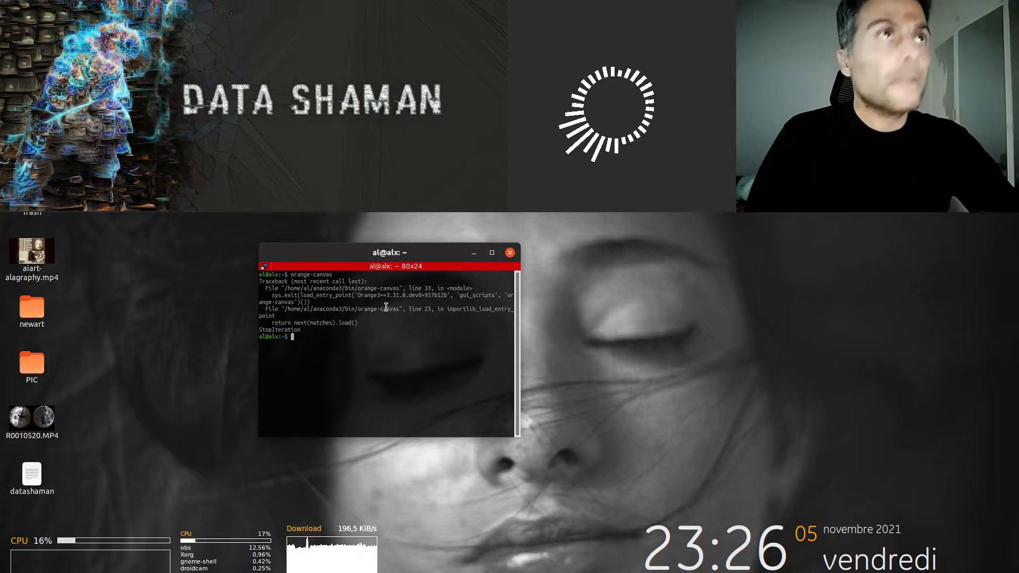
drag(399, 309, 283, 307)
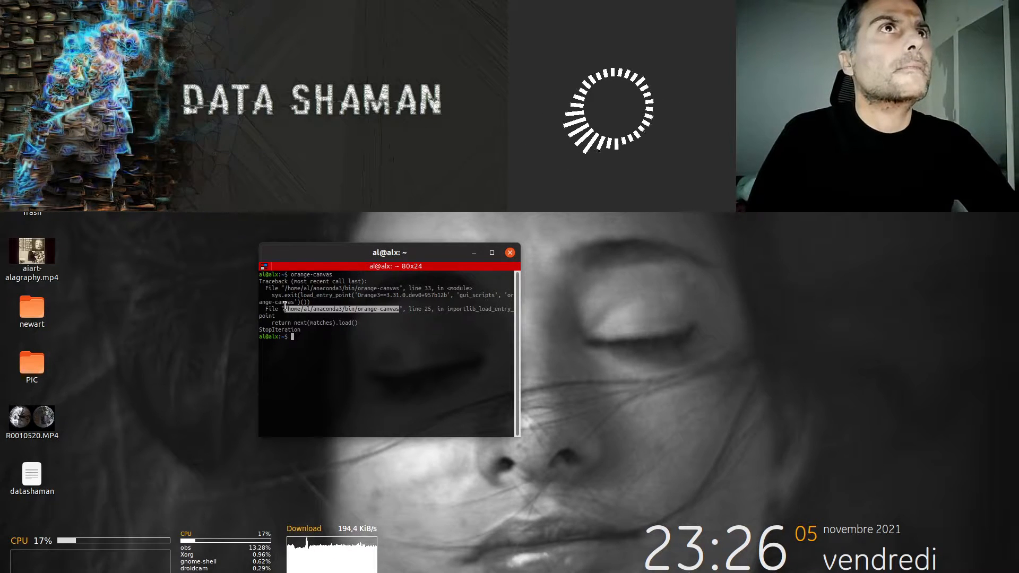
middle_click(357, 342)
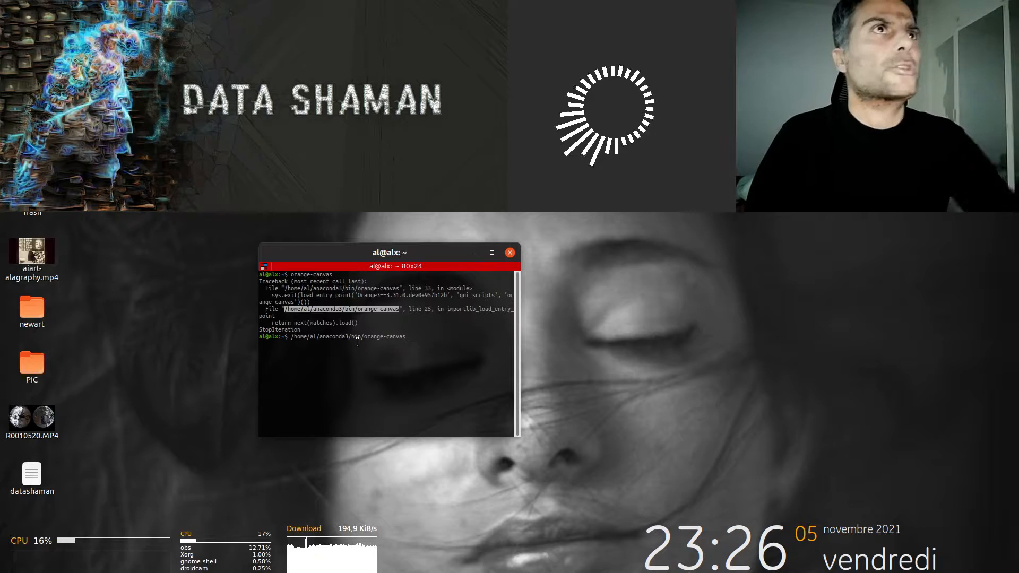
key(Return)
- Find the sudo orange3 orange-canvas command in history, run it and enter the password
key(Up)
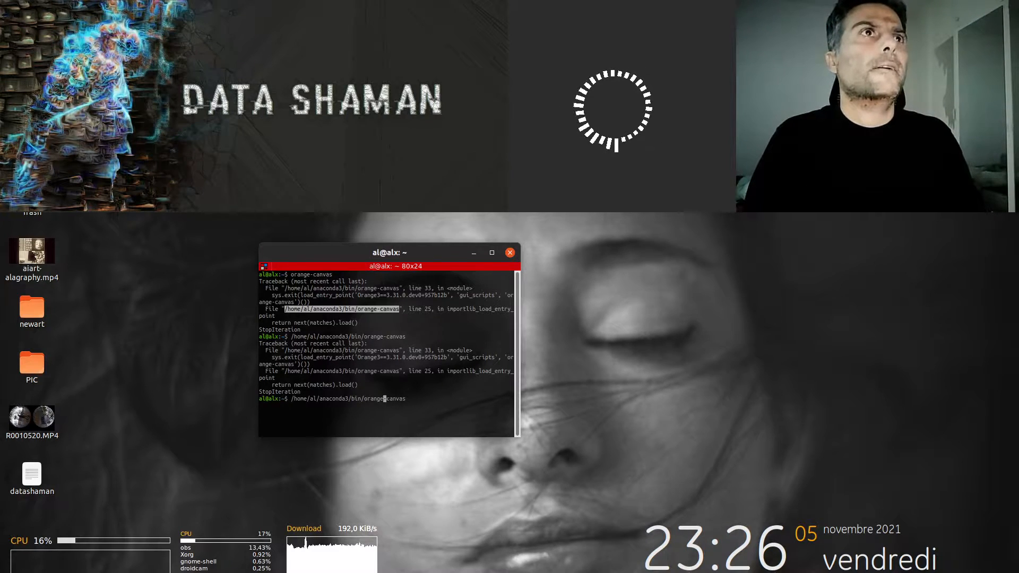
key(ctrl+u)
key(ctrl+r)
text(orange)
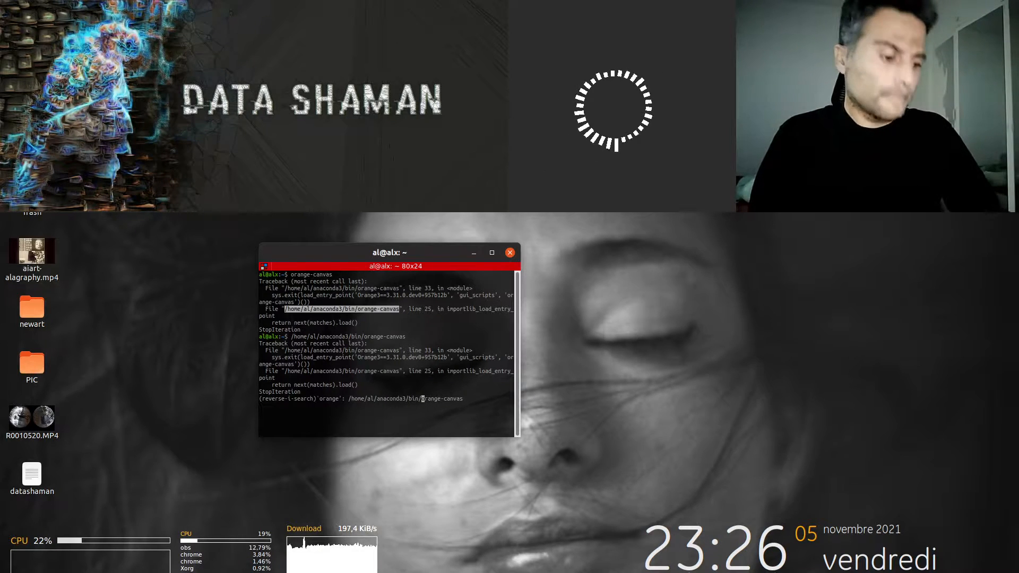
text(=)
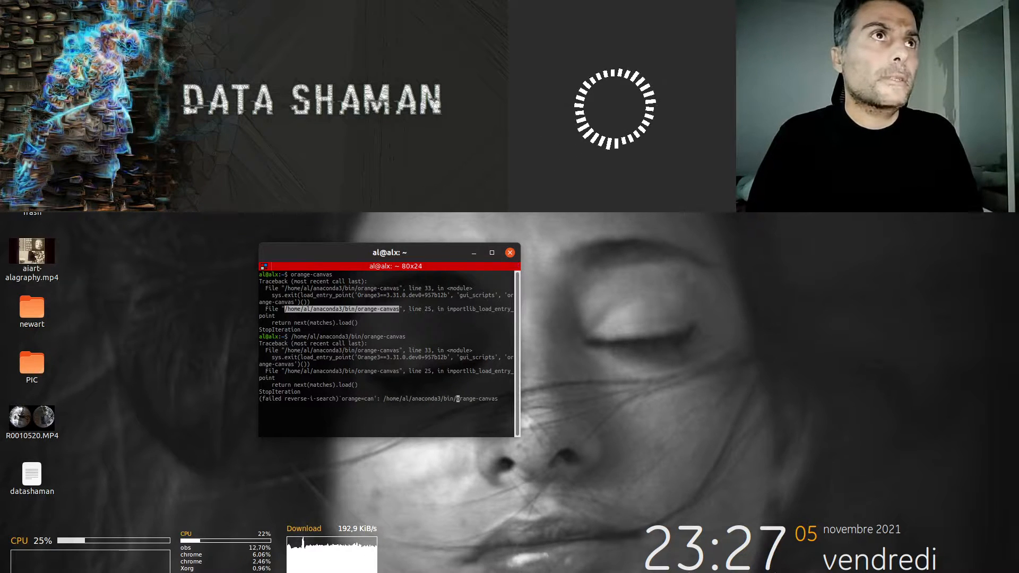
key(BackSpace)
text(-0)
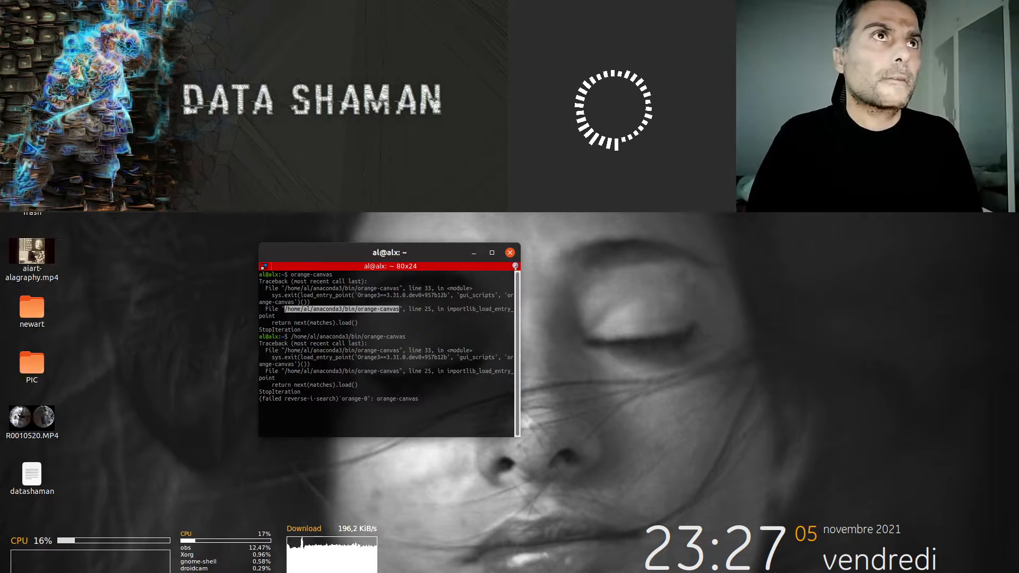
key(ctrl+r)
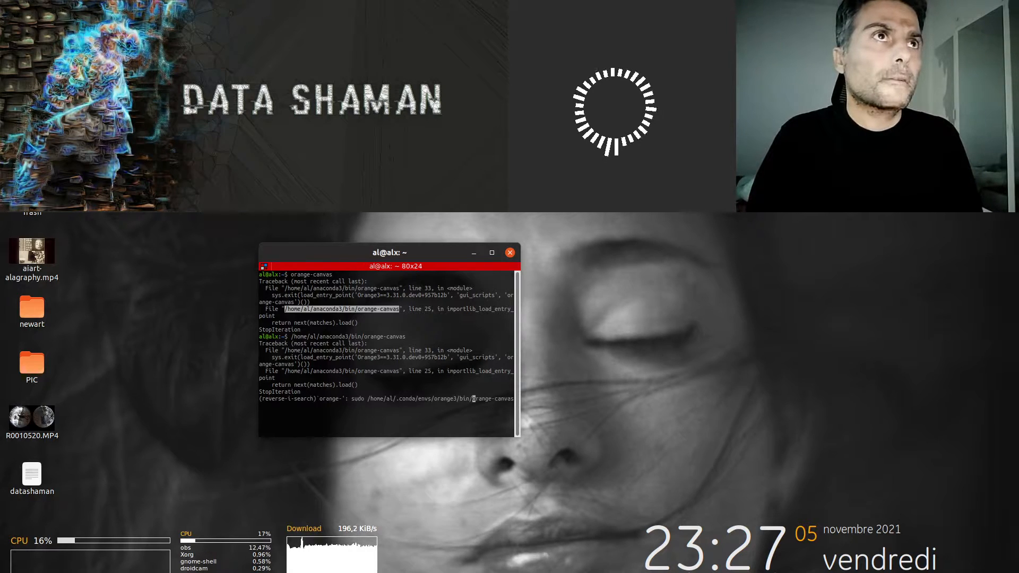
key(ctrl+g)
text(adb devices)
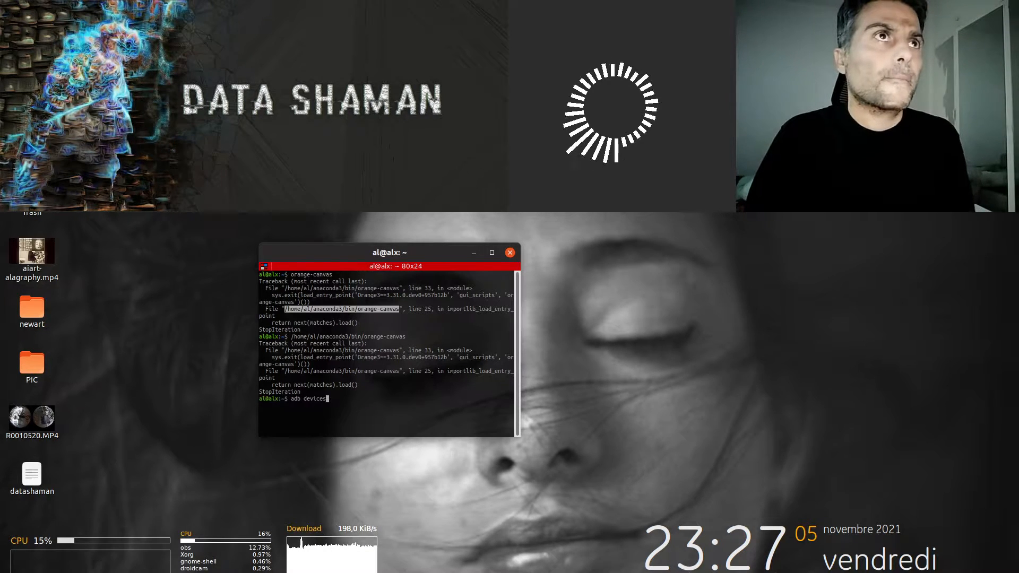
key(BackSpace)
key(BackSpace)
key(BackSpace)
key(BackSpace)
key(BackSpace)
key(BackSpace)
key(BackSpace)
key(BackSpace)
key(BackSpace)
key(ctrl+r)
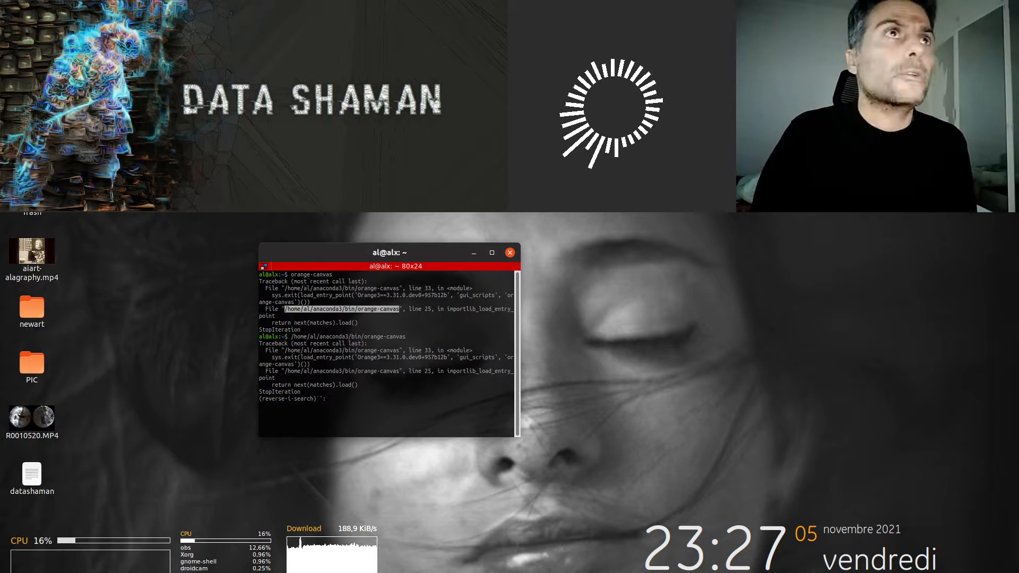
text(orange)
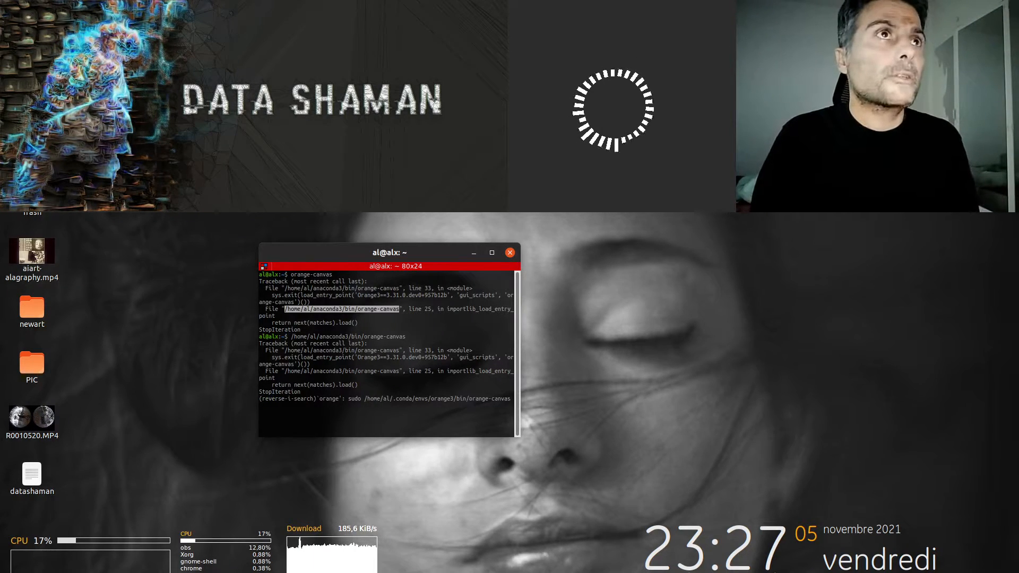
key(Return)
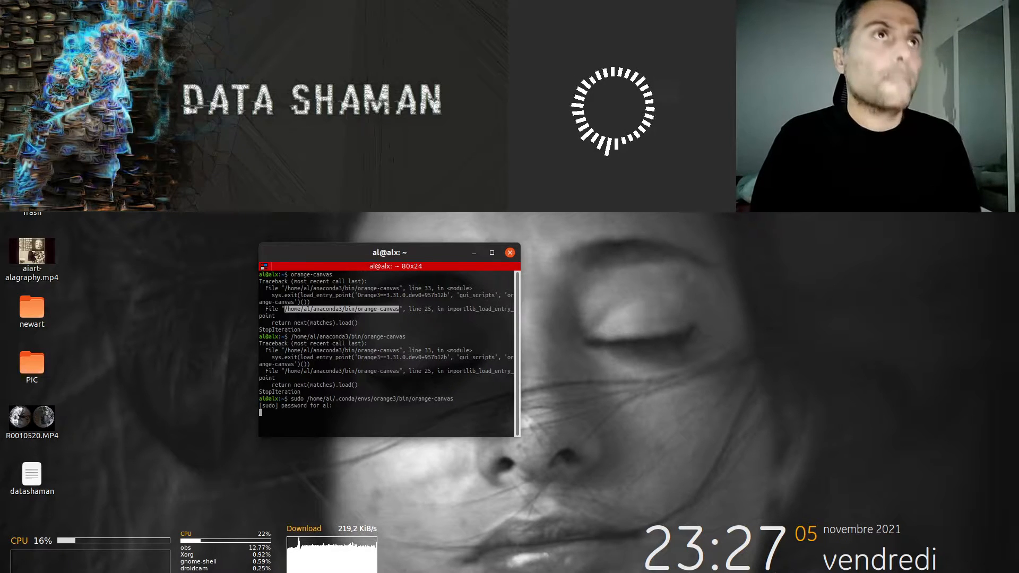
key(Return)
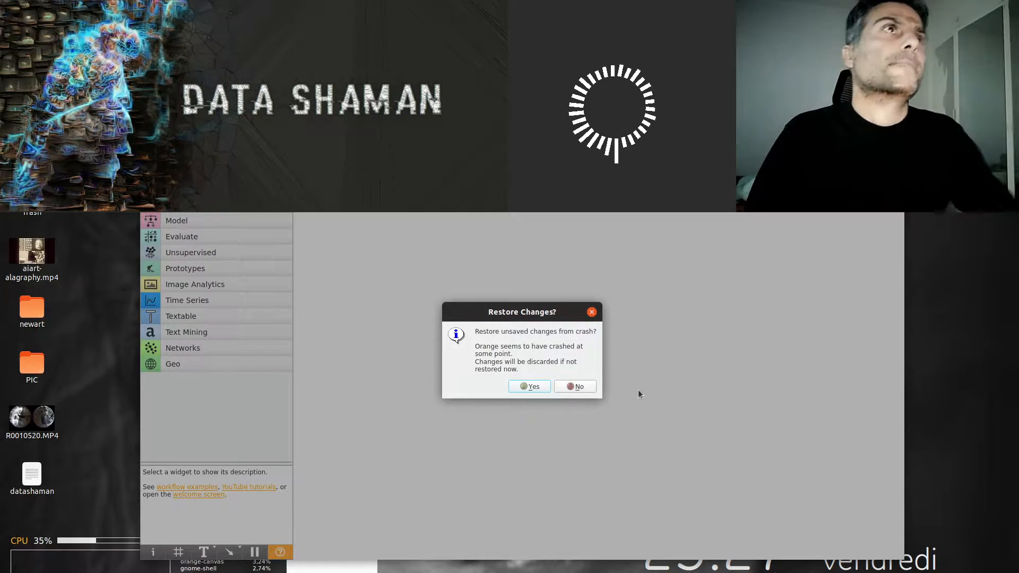
- Accept restoring the crashed workflow and maximize the Orange window
click(526, 386)
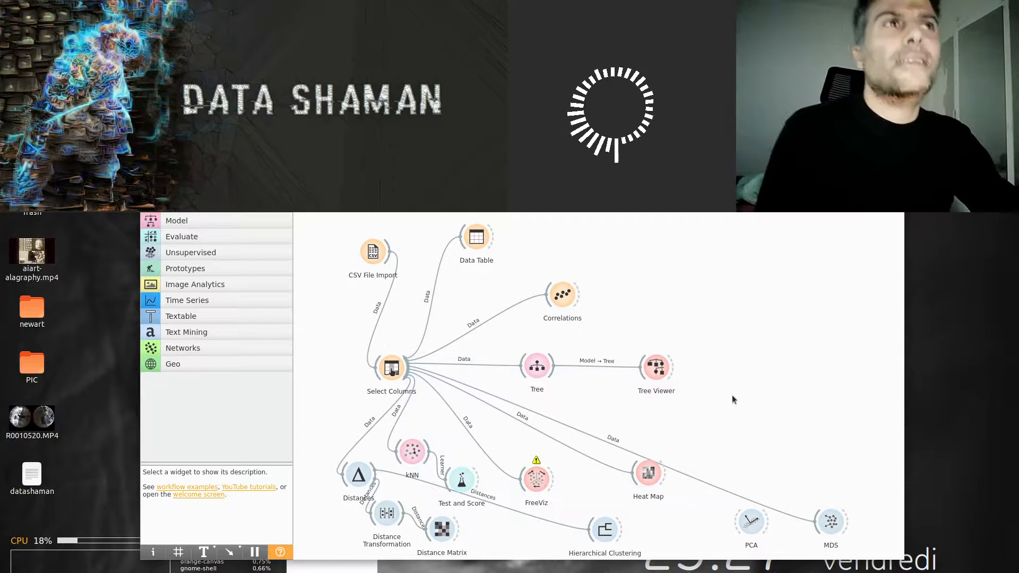
double_click(713, 154)
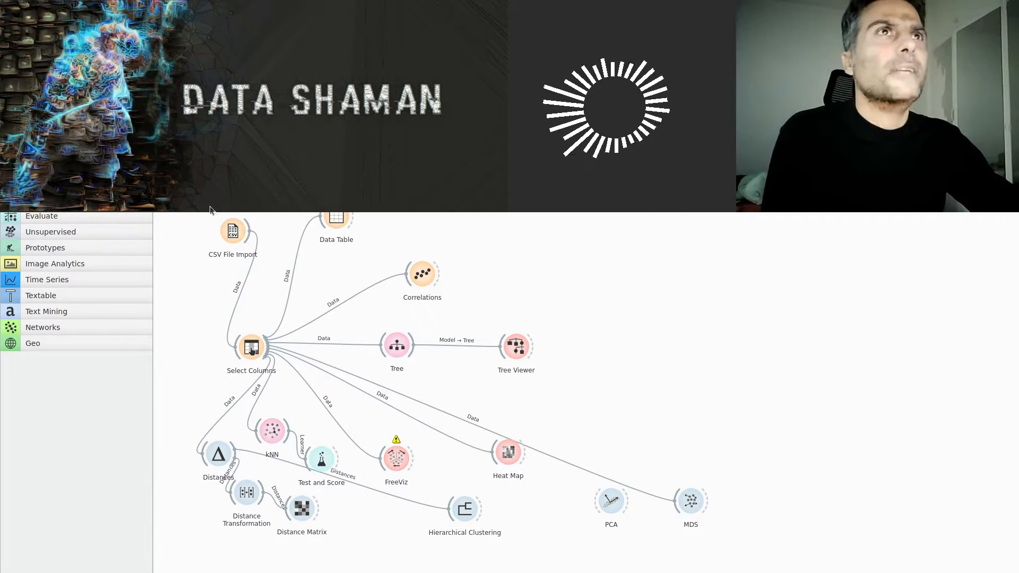
- Check the CSV File Import settings, then view the 8-row Data Table with Name moved first
drag(229, 236, 214, 229)
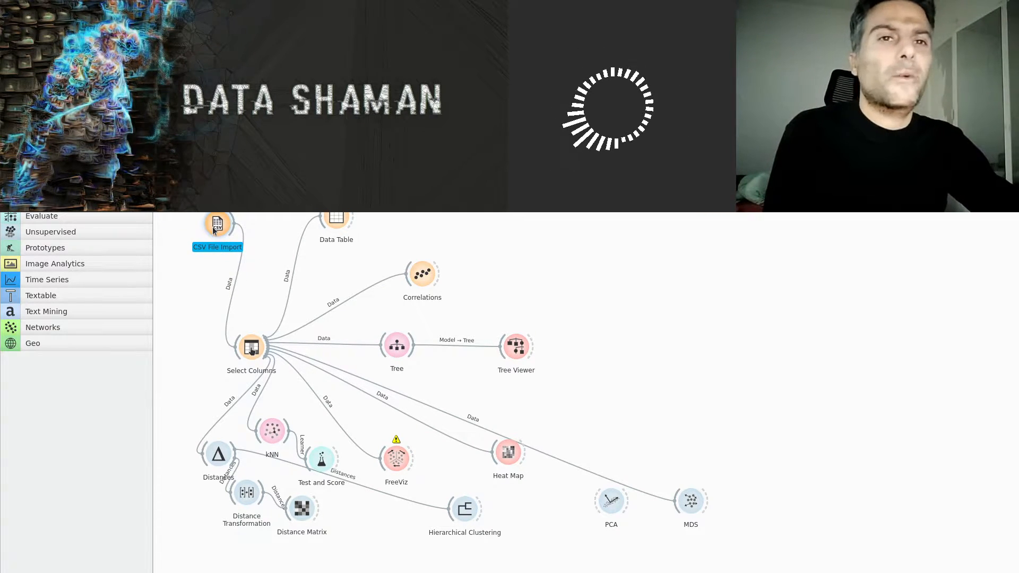
double_click(213, 229)
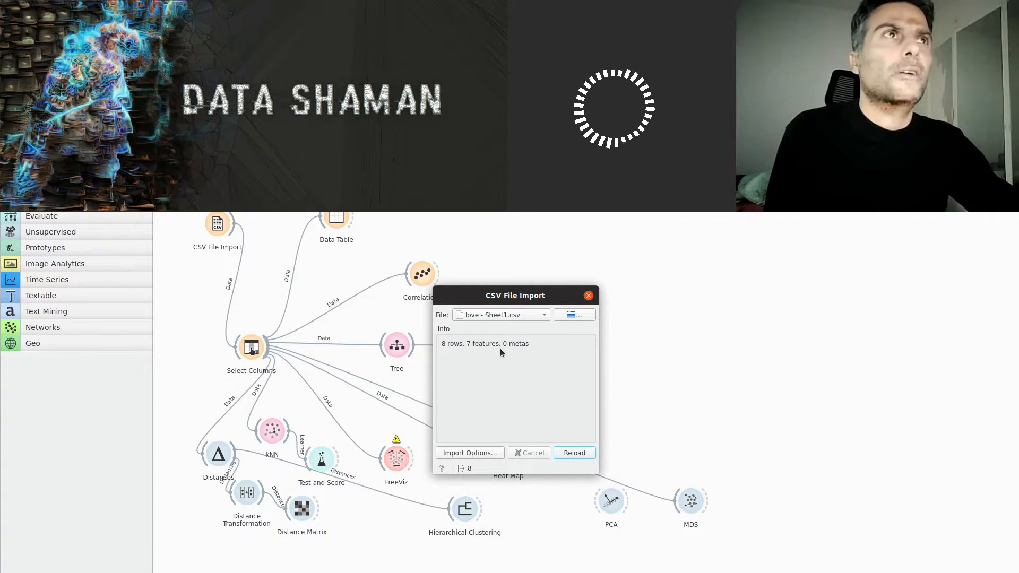
click(588, 295)
double_click(336, 220)
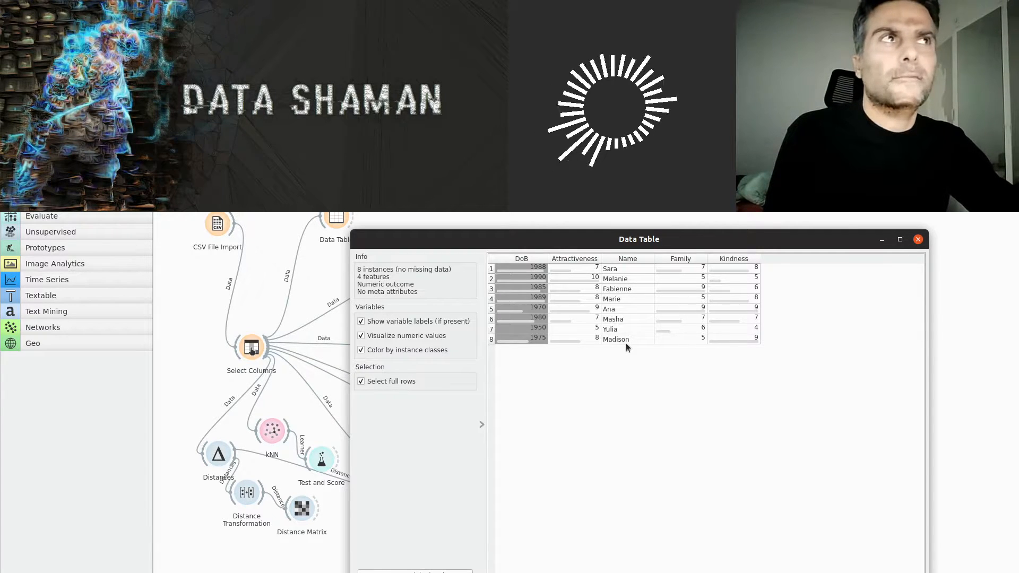
drag(631, 260, 503, 262)
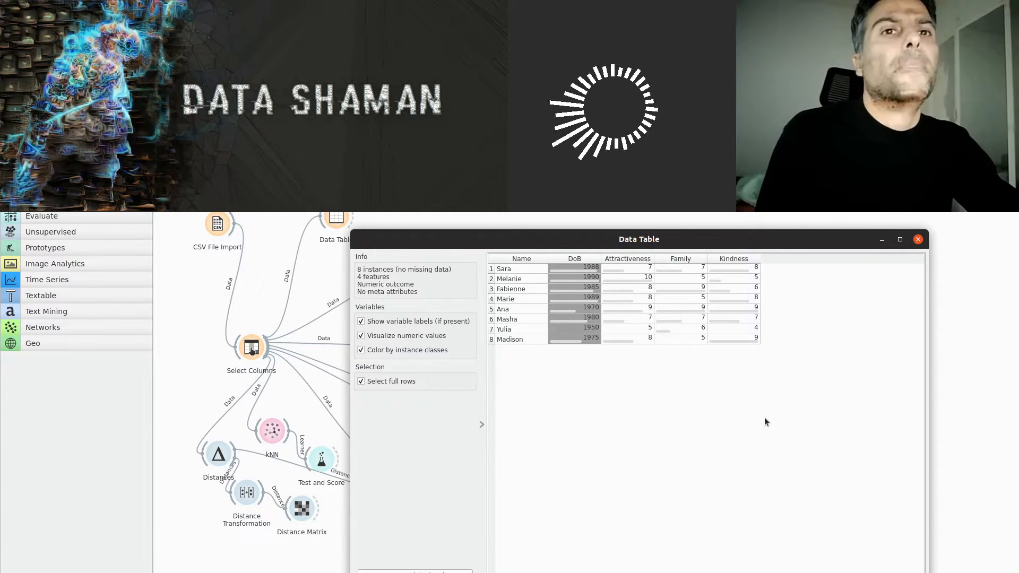
- Close the Data Table, move Select Columns up-left and confirm DoB is the Target
click(920, 240)
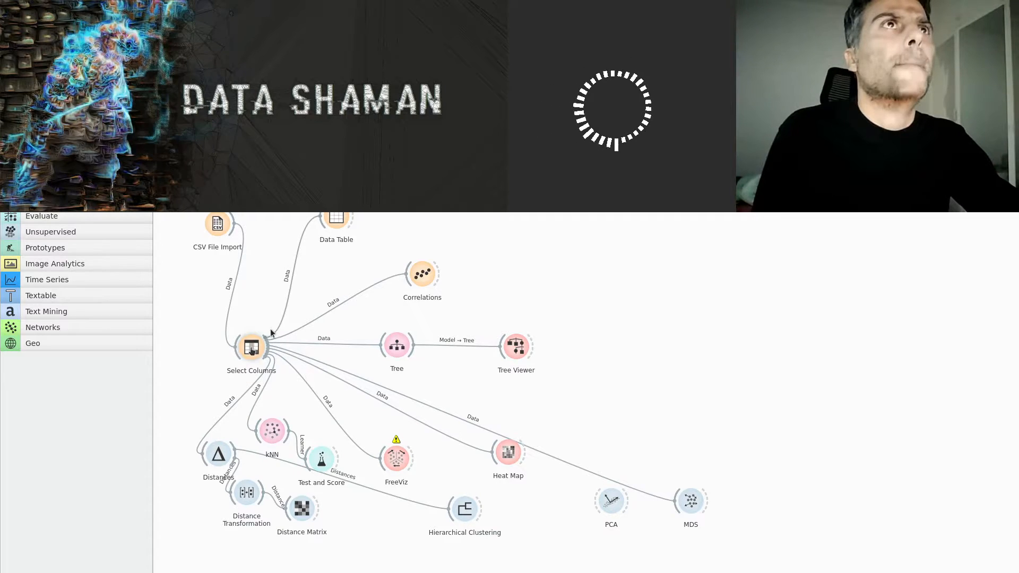
drag(253, 347, 237, 333)
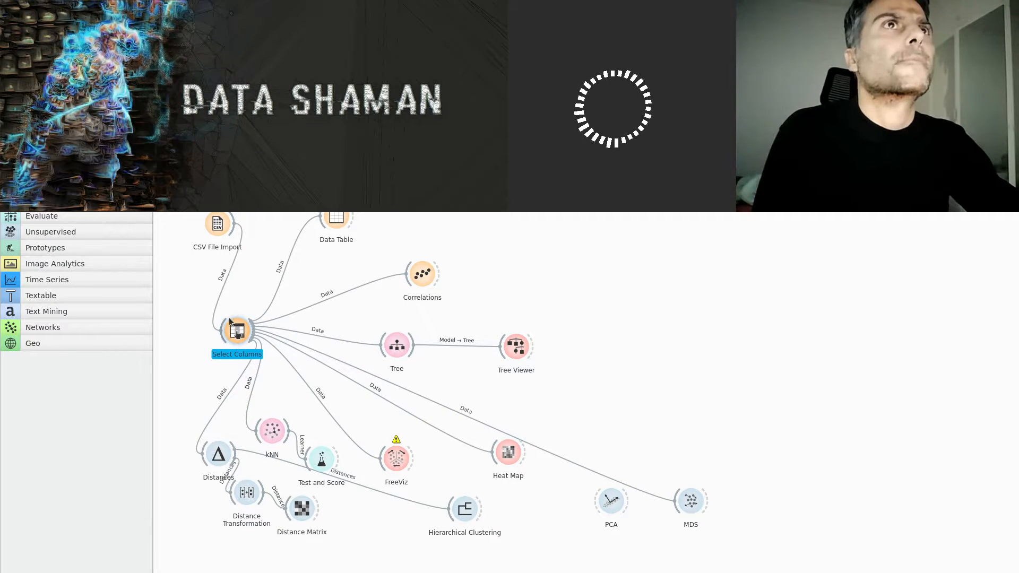
double_click(237, 344)
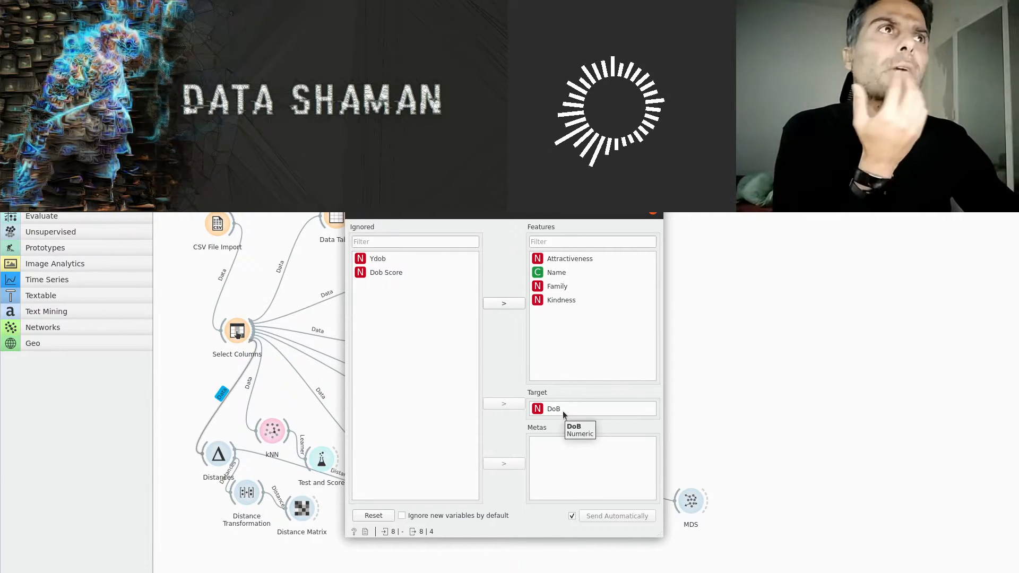
click(651, 216)
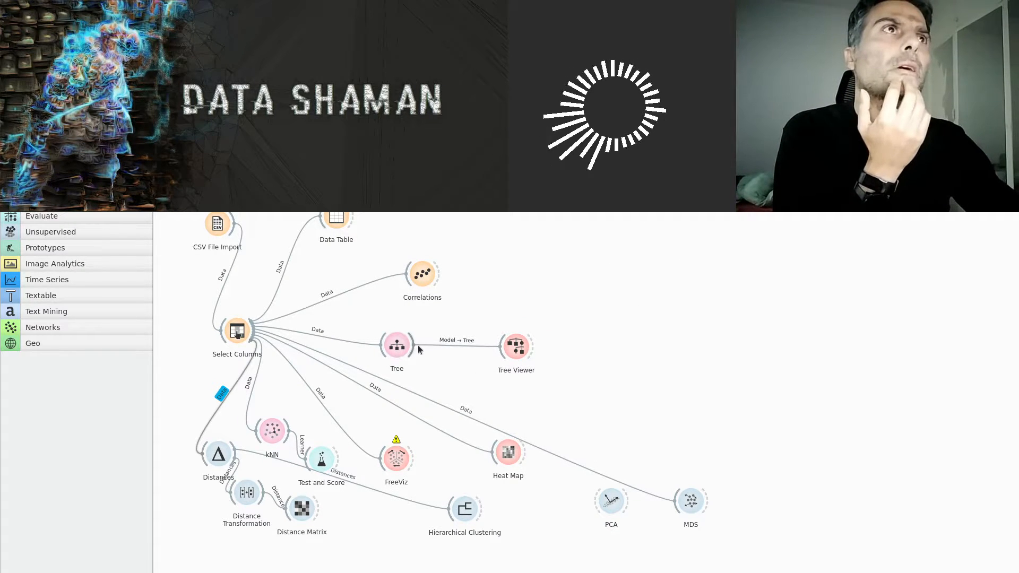
- View the 5-node DoB regression tree, select the 1960.0 ± 100.0 leaf, then close it
double_click(515, 346)
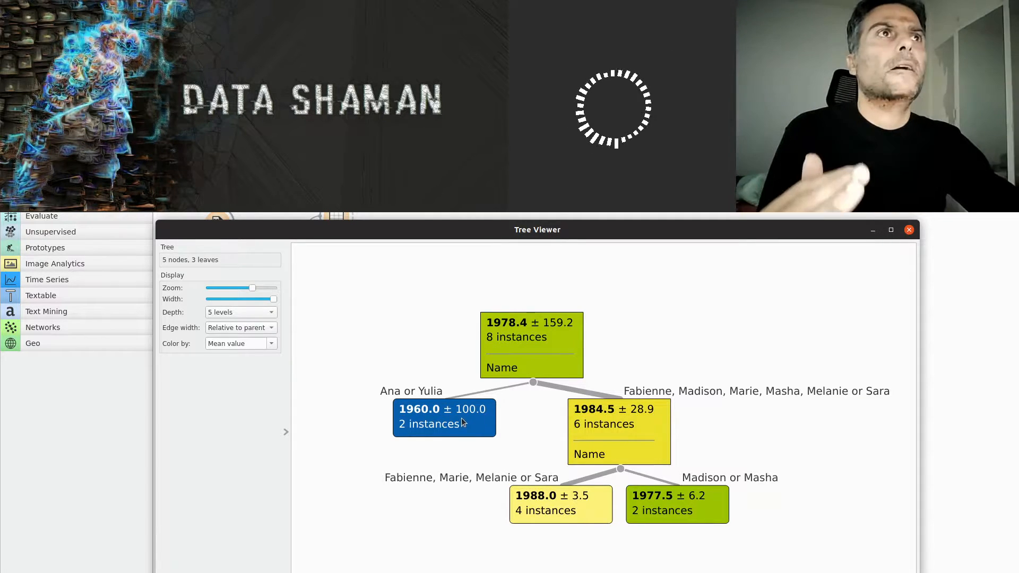
click(404, 421)
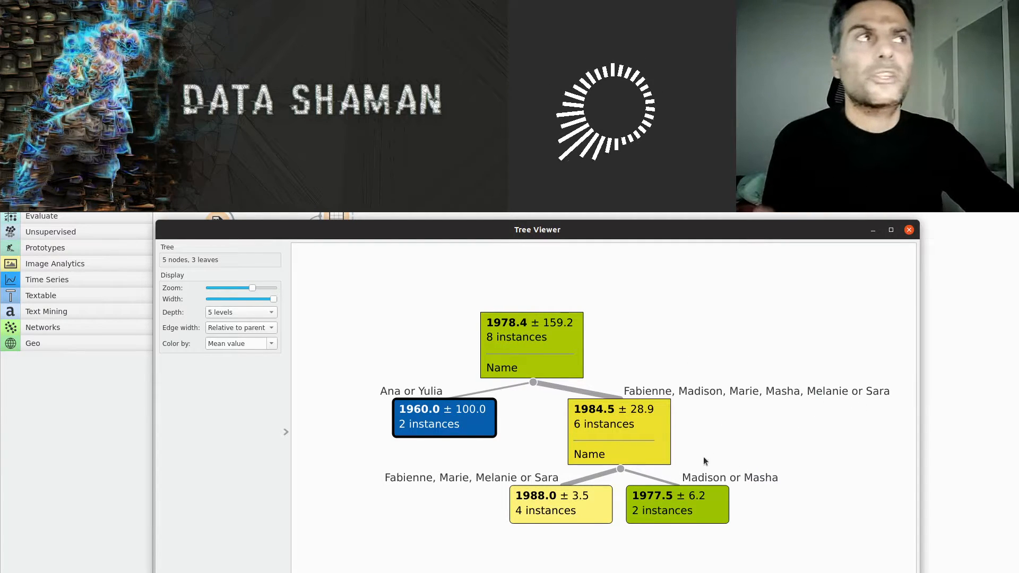
click(908, 229)
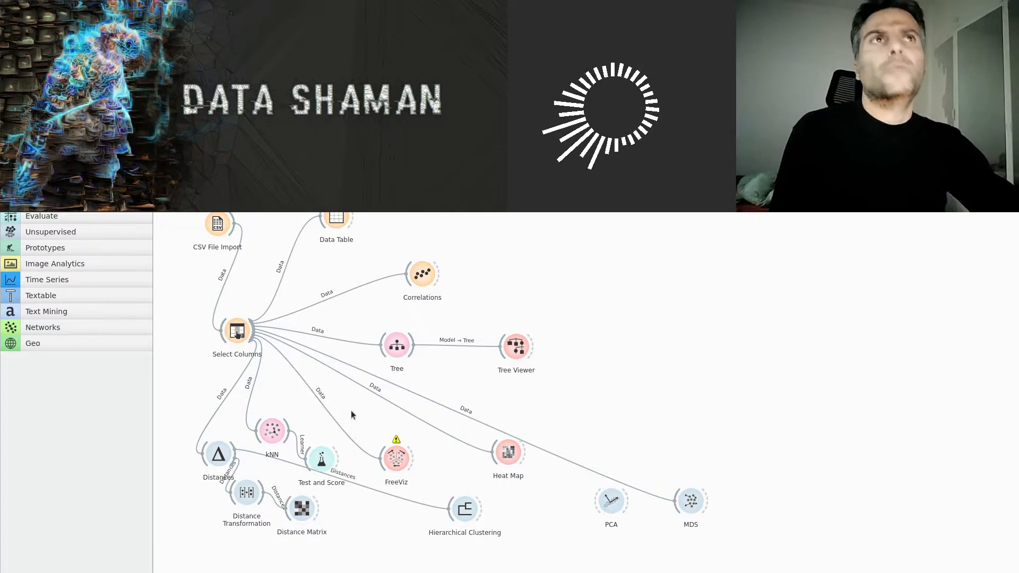
- Nudge the Select Columns node up-left and the FreeViz node slightly up-right
click(238, 334)
drag(238, 334, 218, 325)
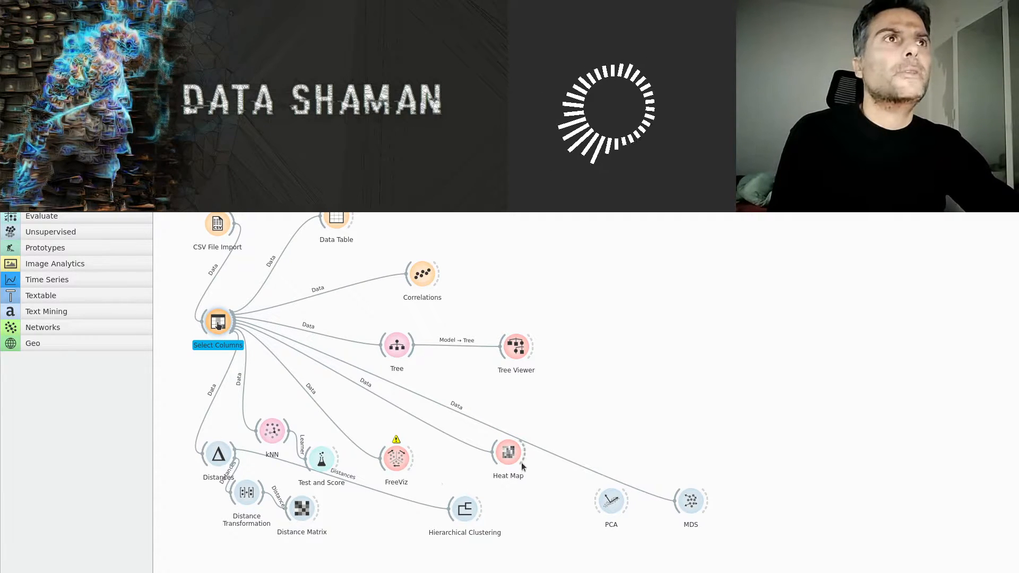
drag(397, 467, 403, 451)
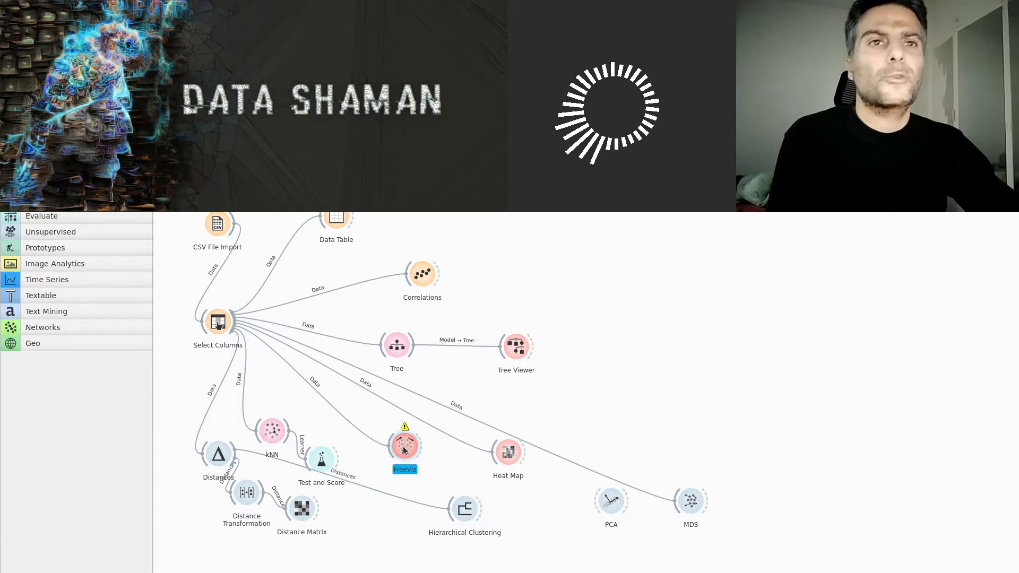
- Open FreeViz and toggle Show color regions off and back on
double_click(404, 445)
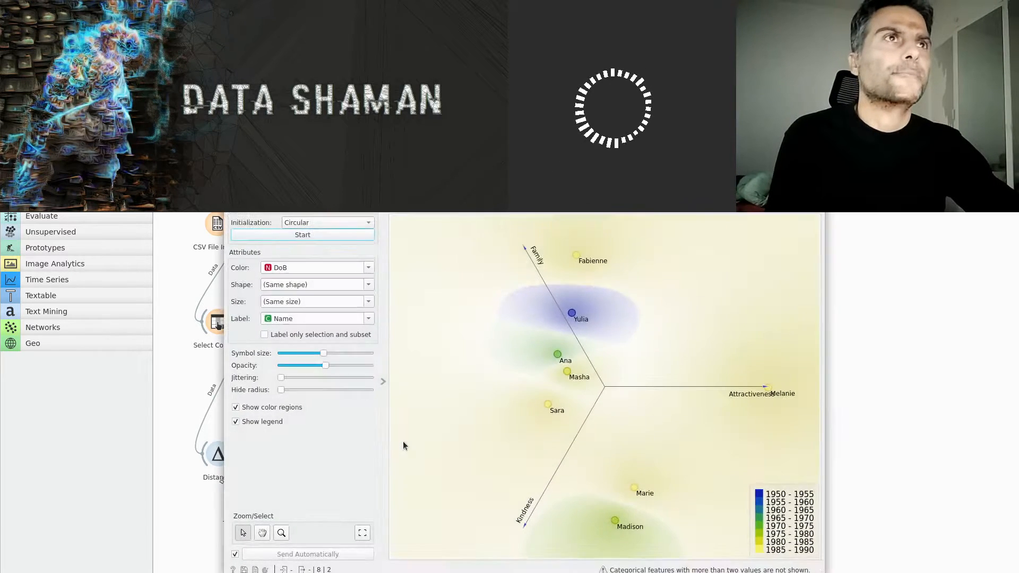
drag(565, 191, 662, 215)
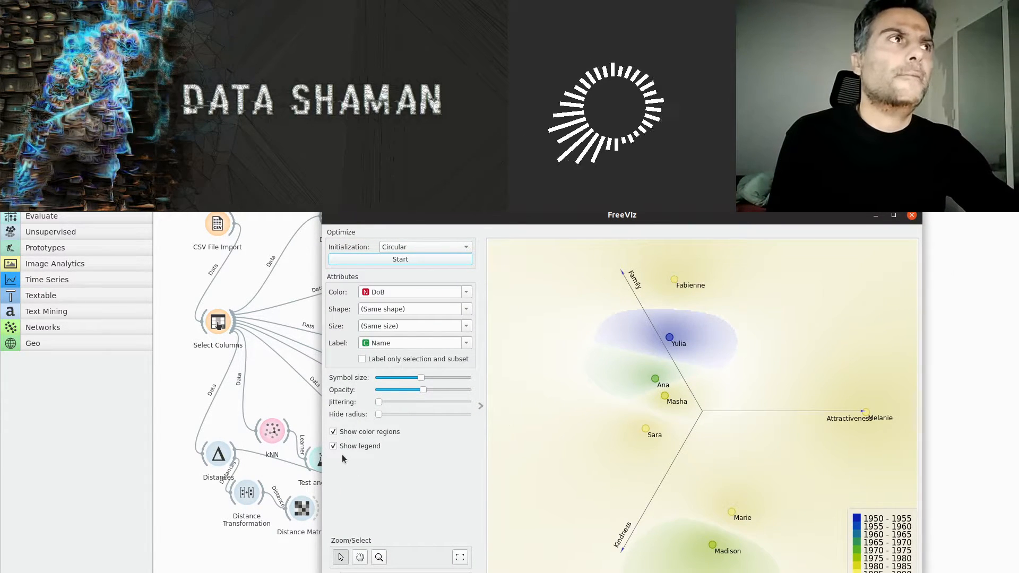
click(333, 433)
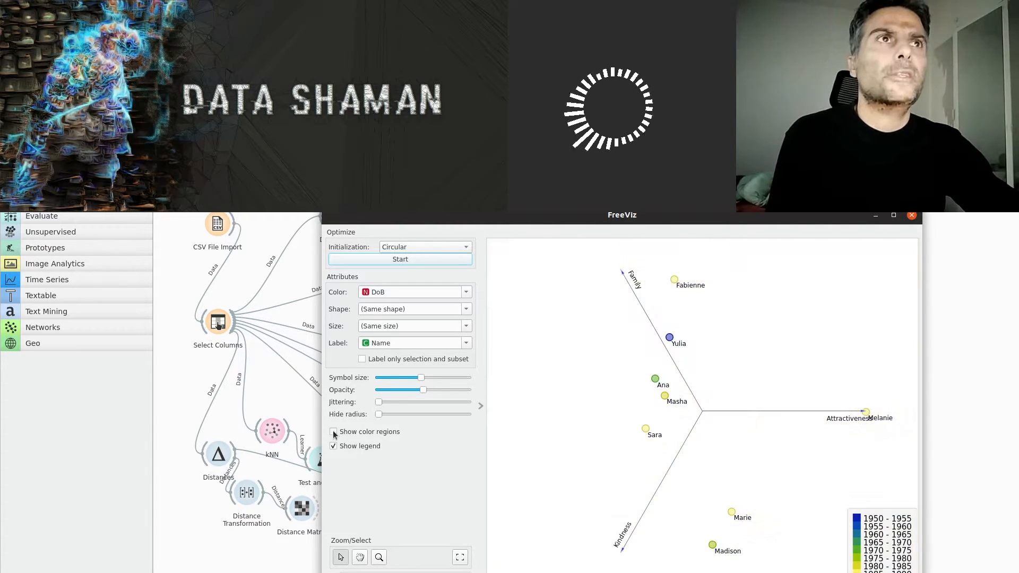
click(333, 432)
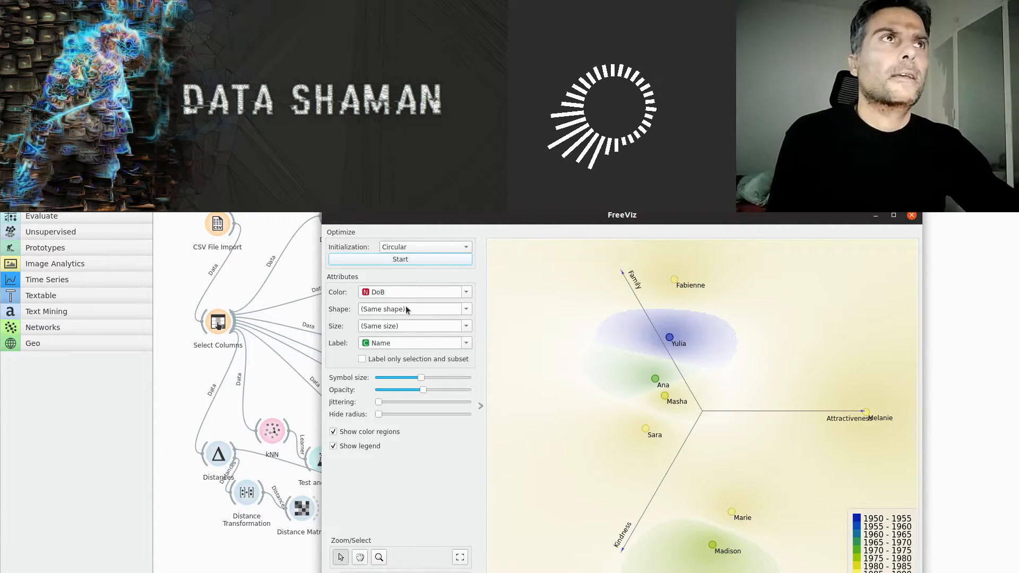
- Keep Name labels and Same shape, size points by Kindness, and select one point
click(412, 342)
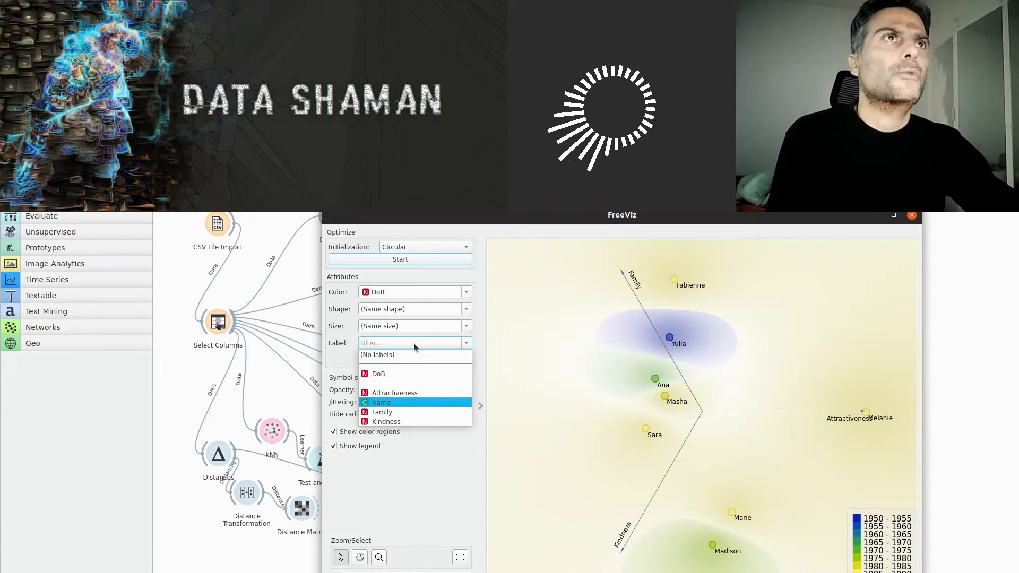
key(Return)
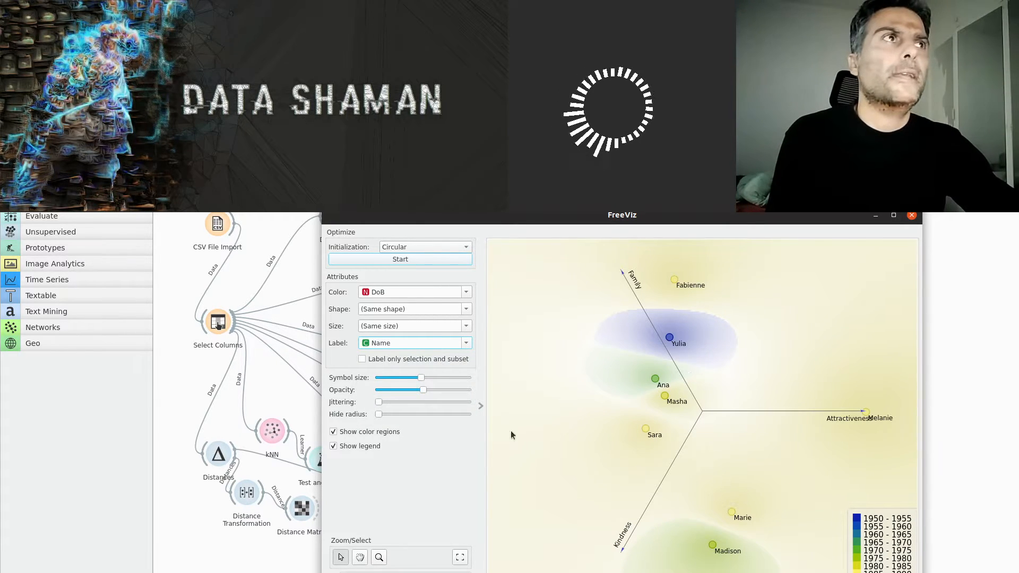
click(418, 310)
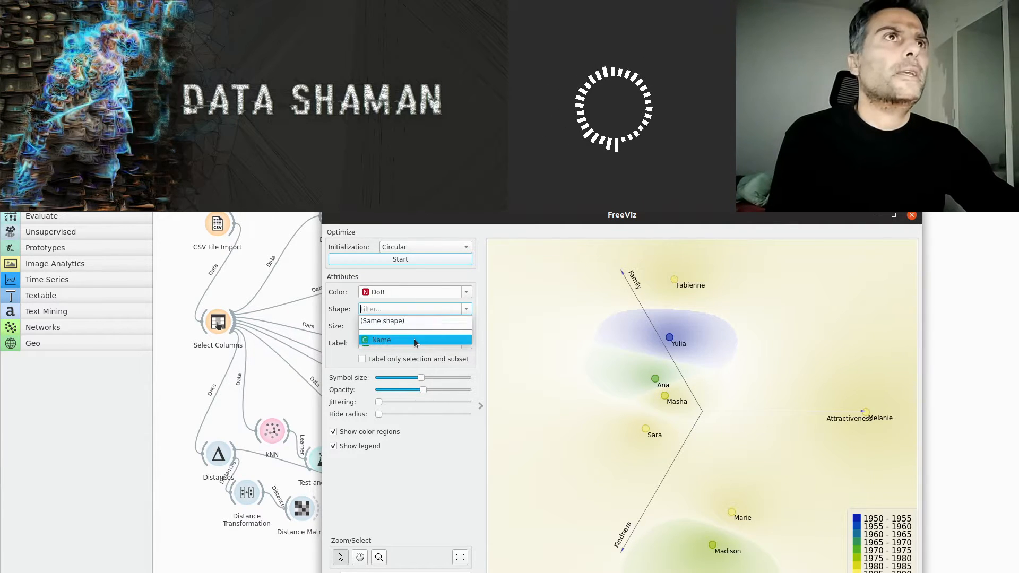
click(411, 320)
click(399, 327)
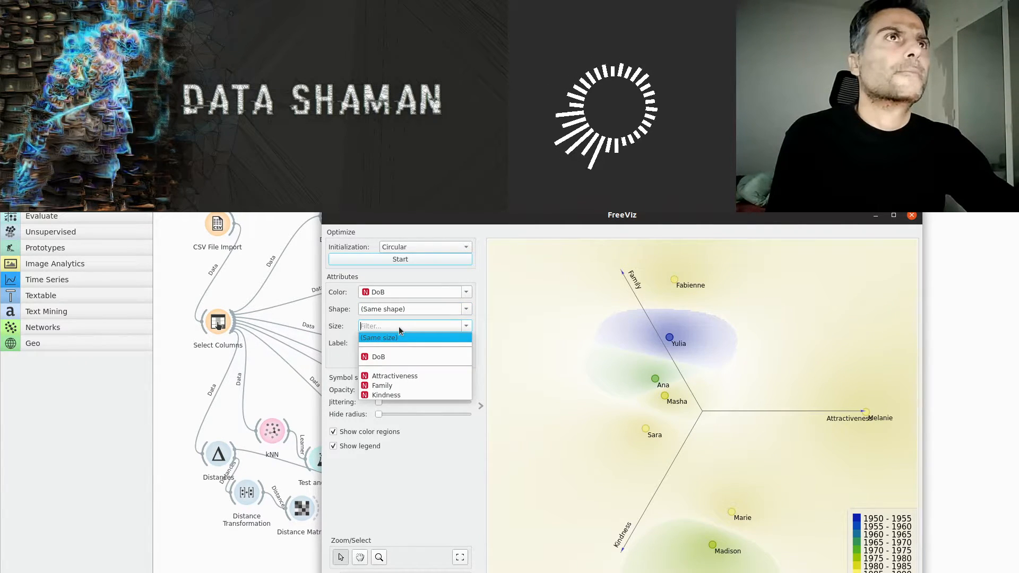
click(408, 395)
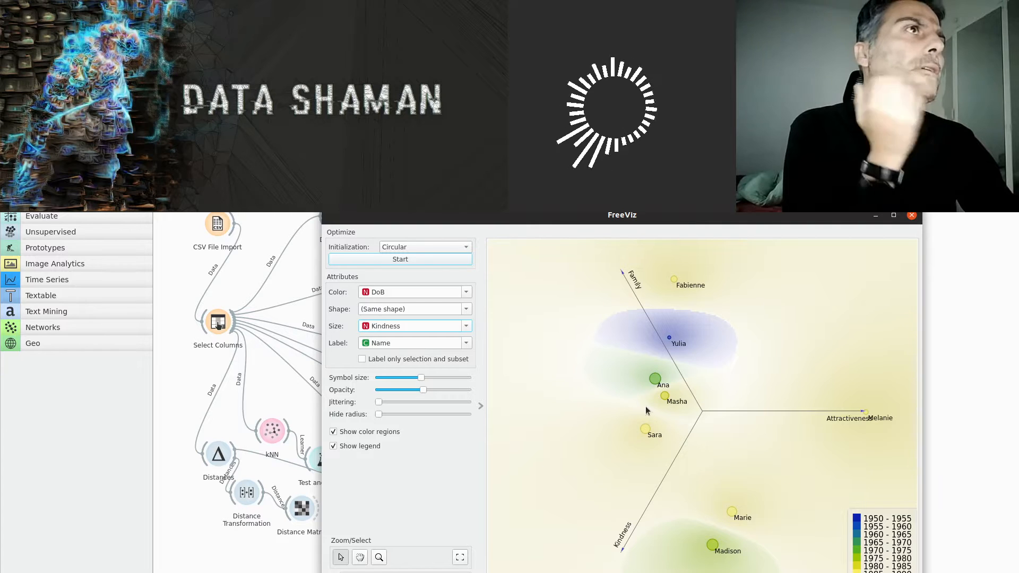
click(657, 378)
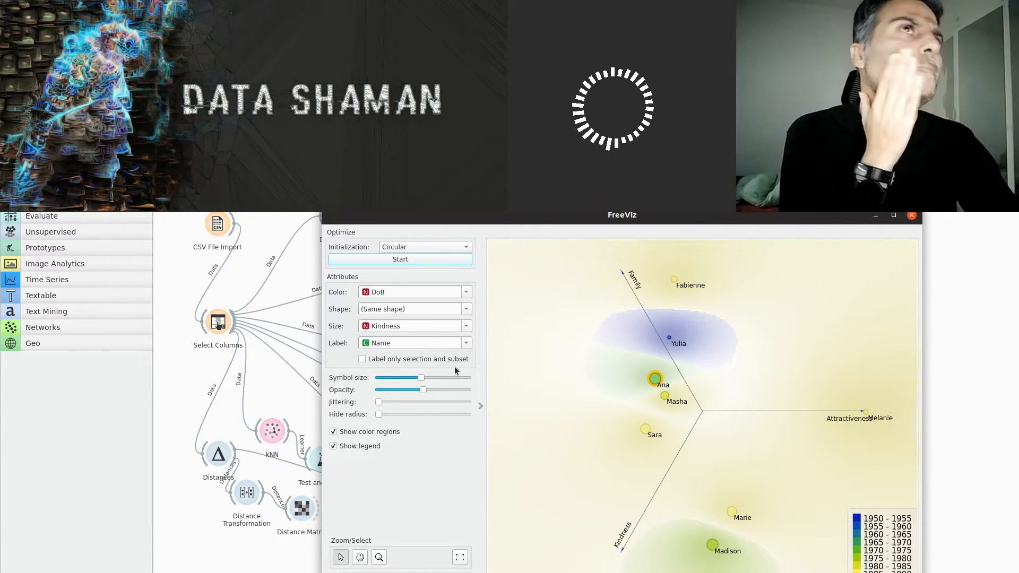
- Colour the FreeViz plot by Name, then Kindness, and finally Attractiveness
click(423, 293)
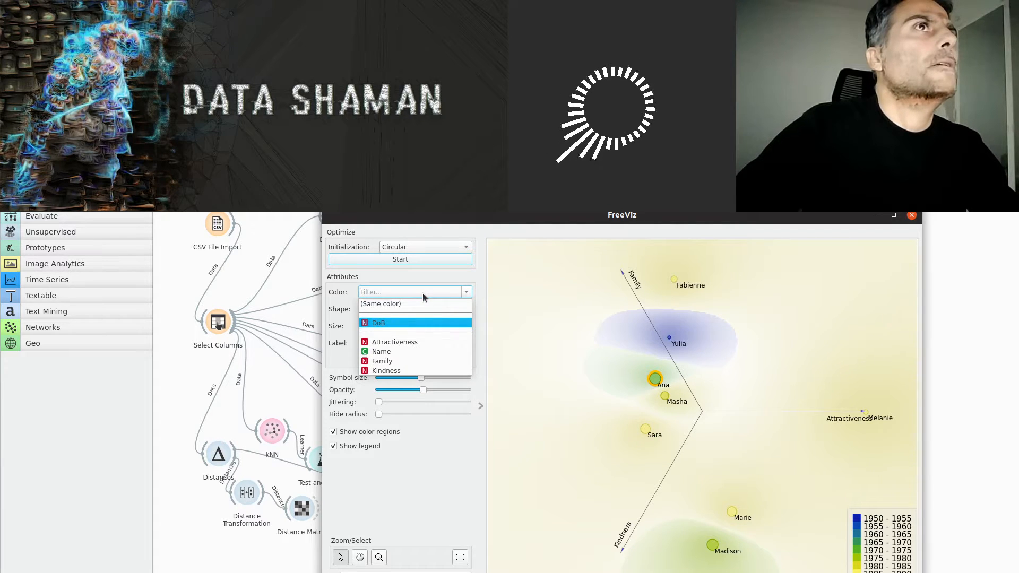
click(443, 351)
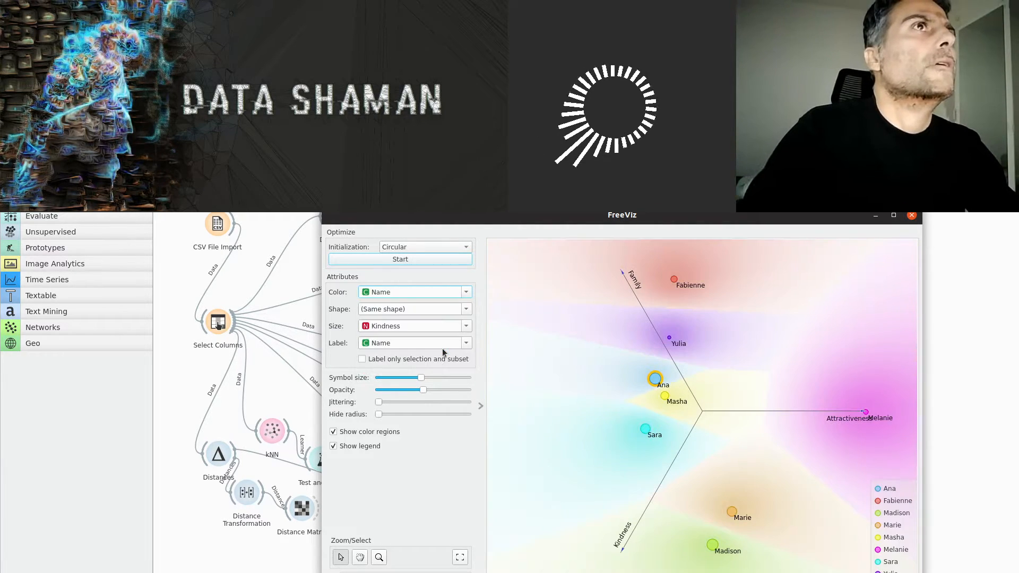
click(427, 292)
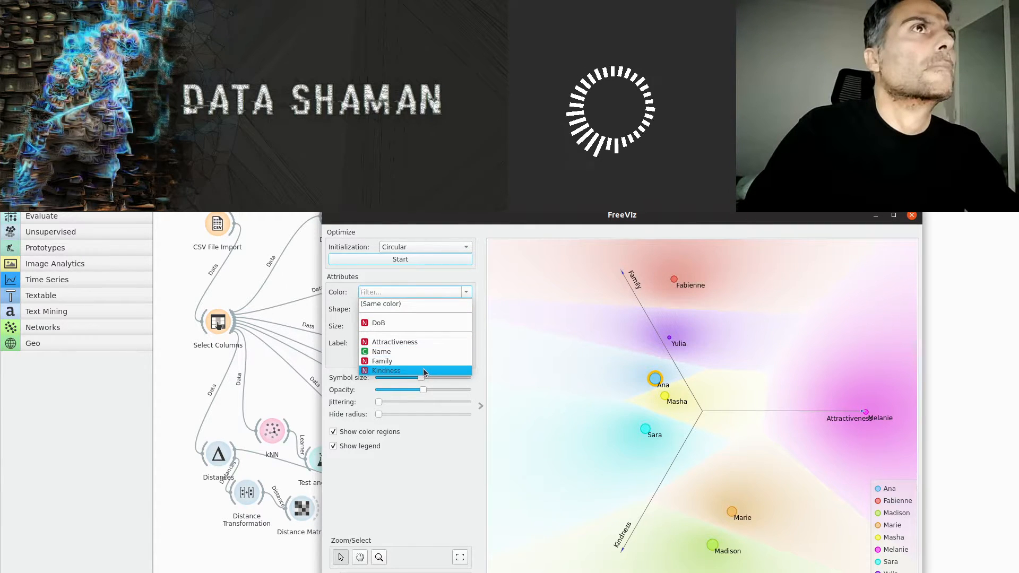
click(403, 371)
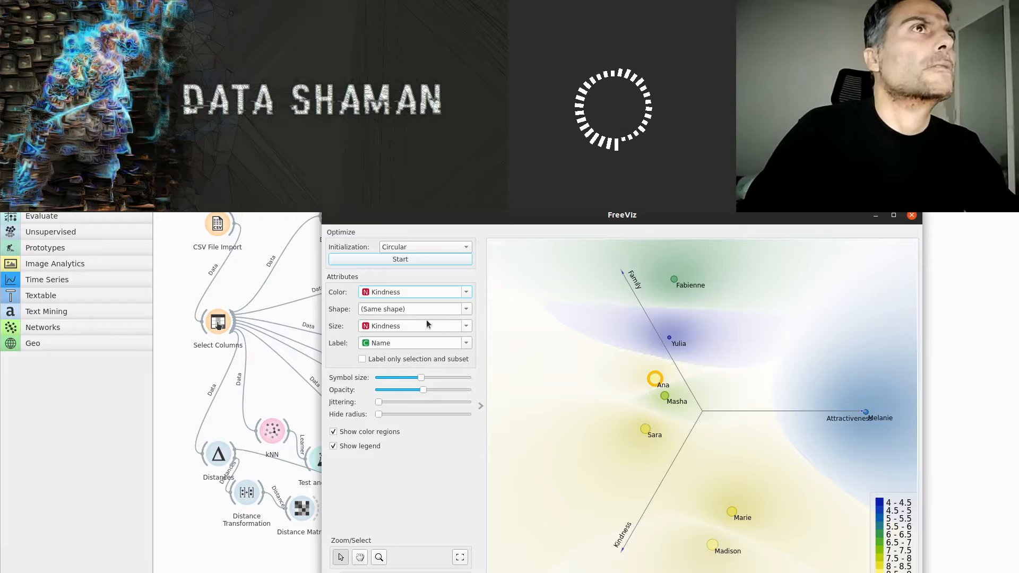
click(437, 294)
click(435, 342)
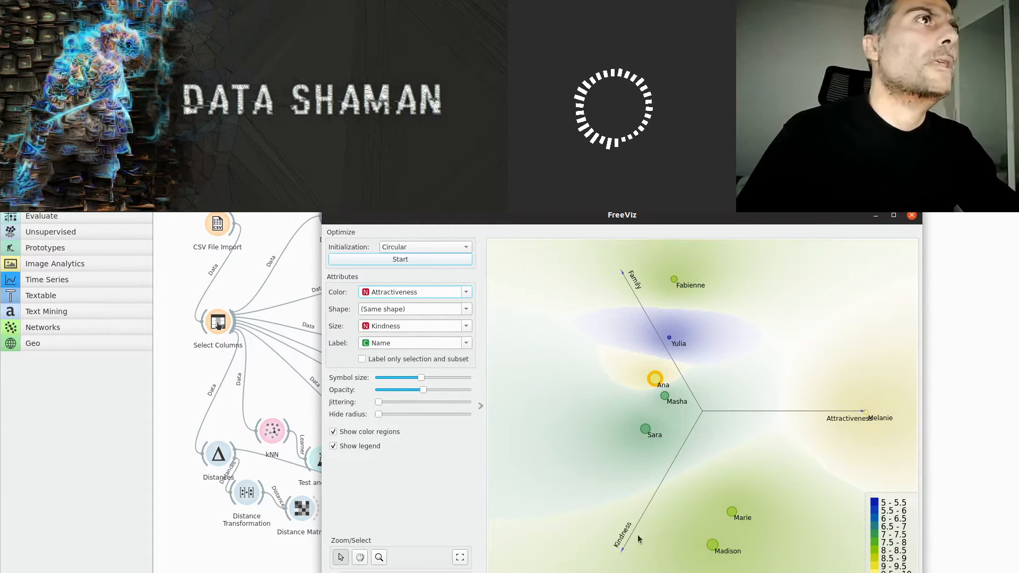
- Clear the point selection, enlarge the symbols slightly, then close FreeViz
click(758, 500)
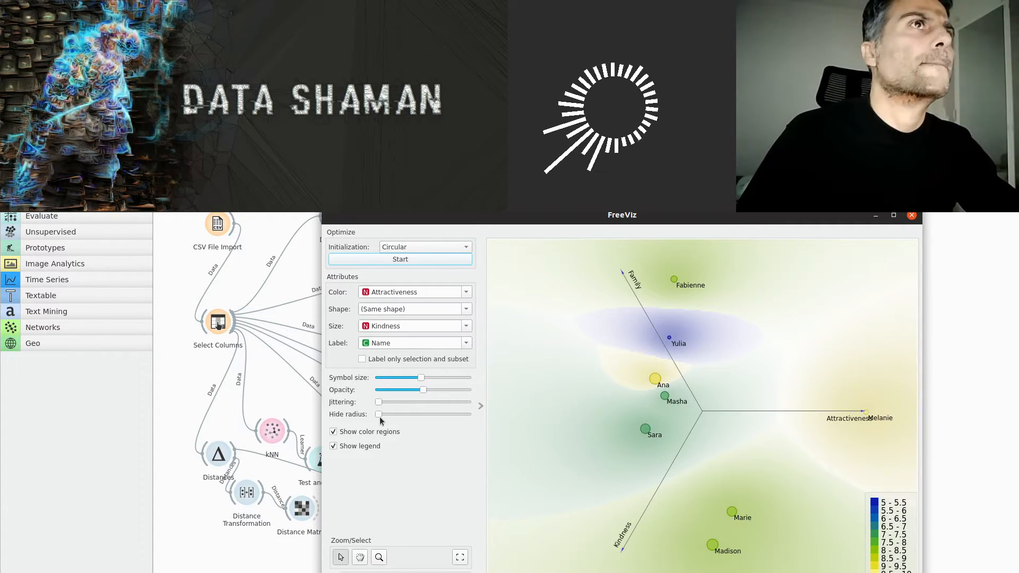
mouse_move(421, 378)
mouse_down()
mouse_move(457, 384)
mouse_move(439, 378)
mouse_up()
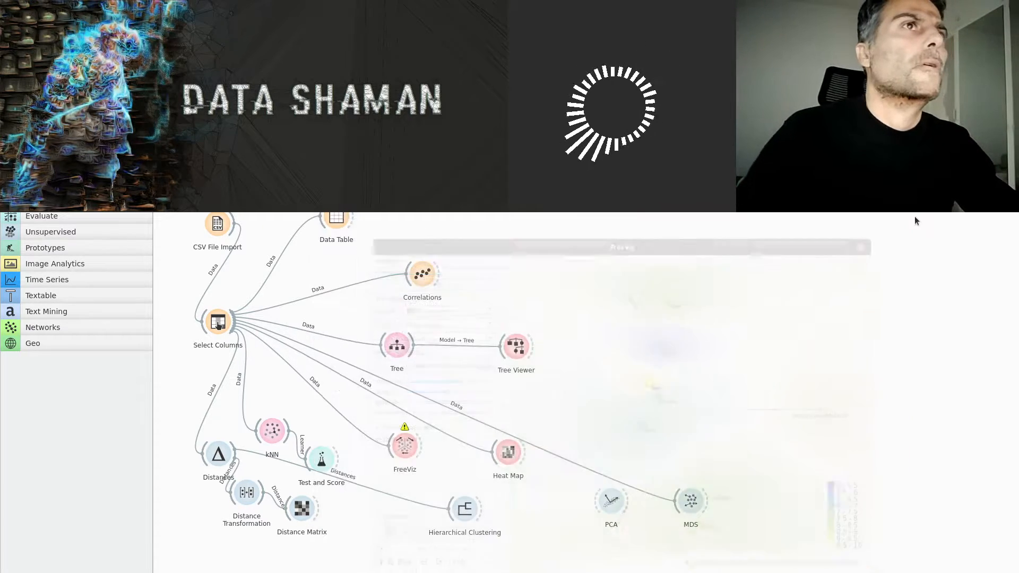
click(912, 215)
double_click(405, 443)
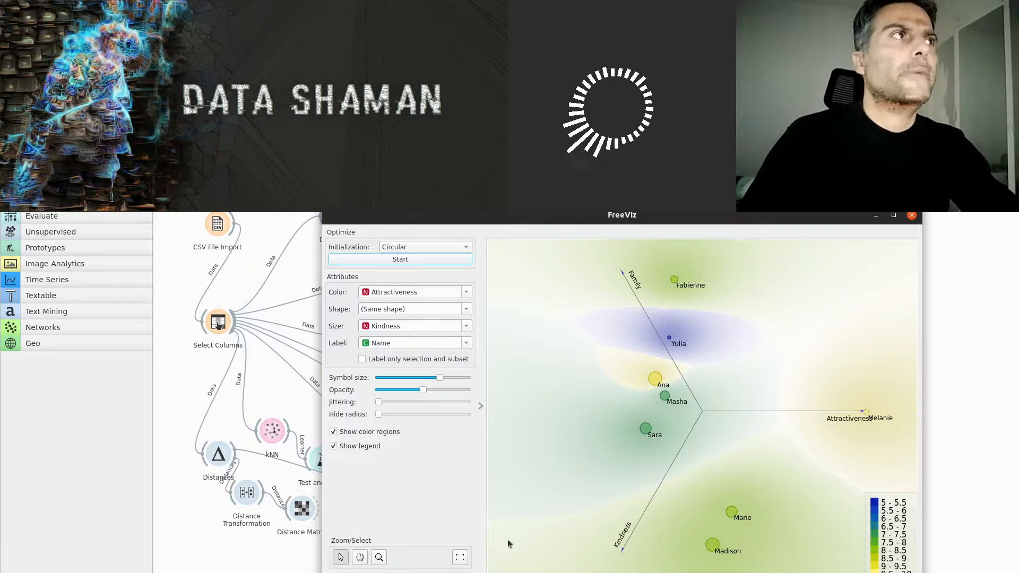
click(910, 216)
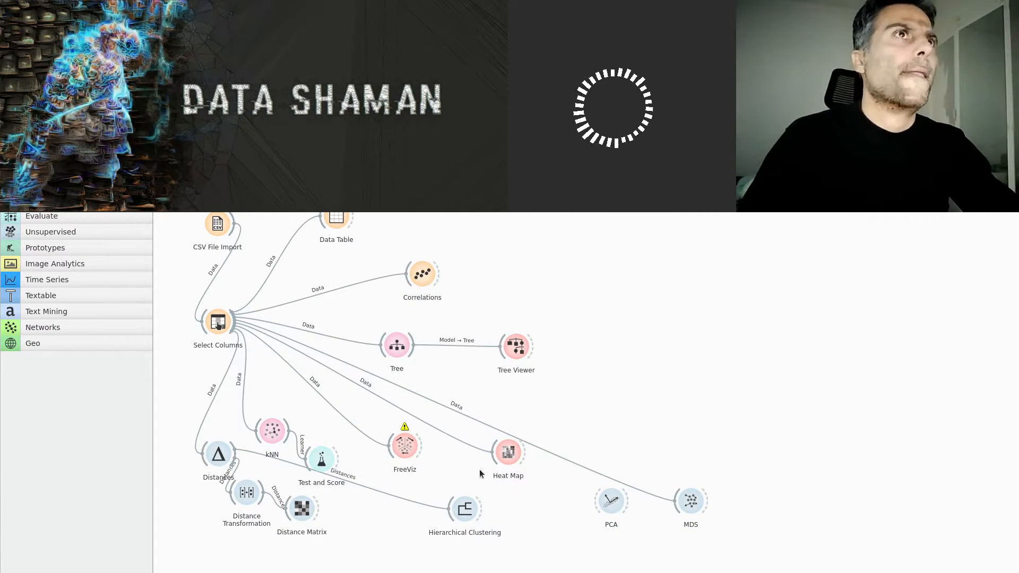
- Open Heat Map, set column annotation Position to None then Top, and keep aspect ratio
double_click(509, 453)
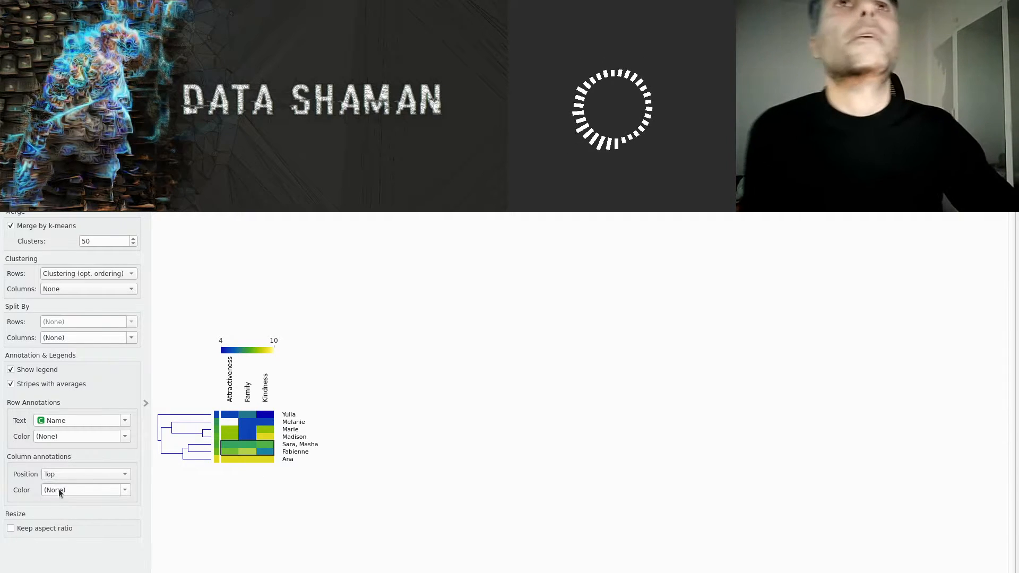
click(72, 473)
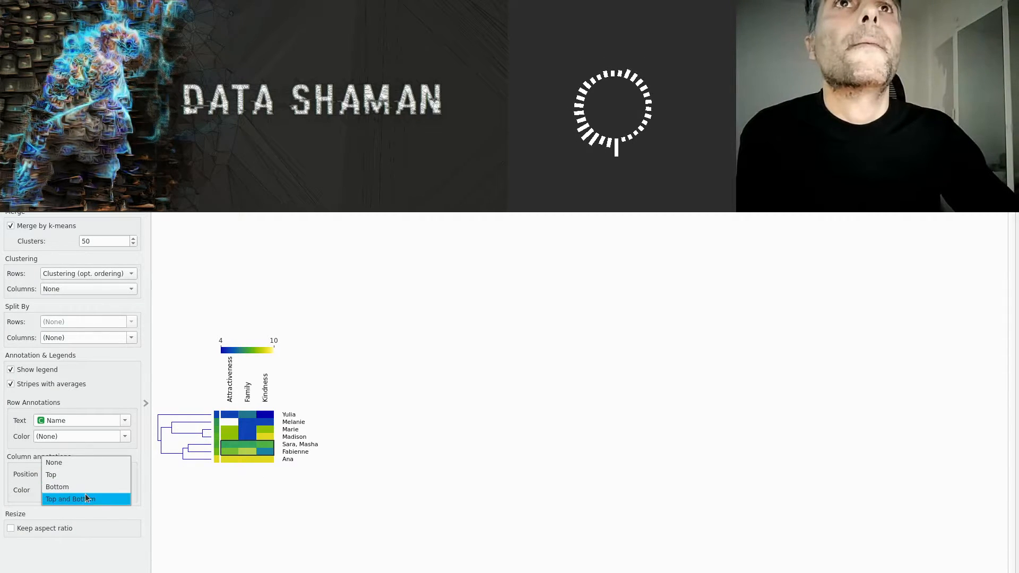
click(83, 460)
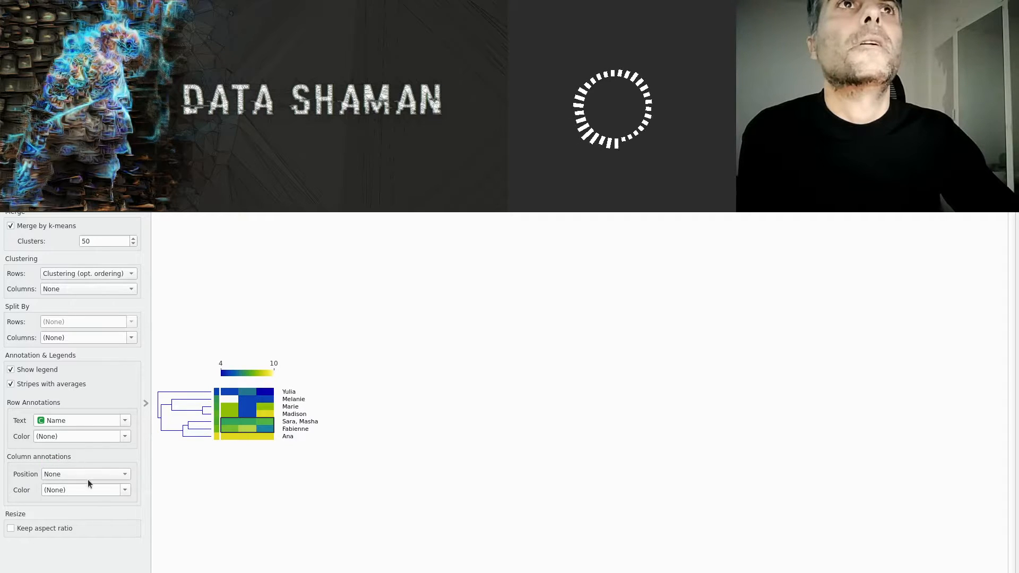
click(86, 473)
click(85, 488)
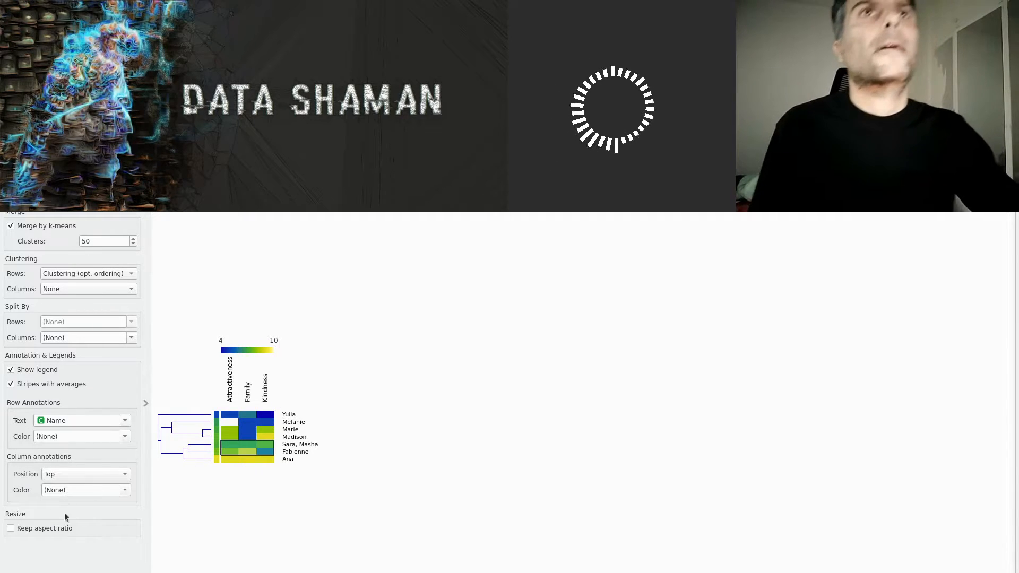
click(11, 528)
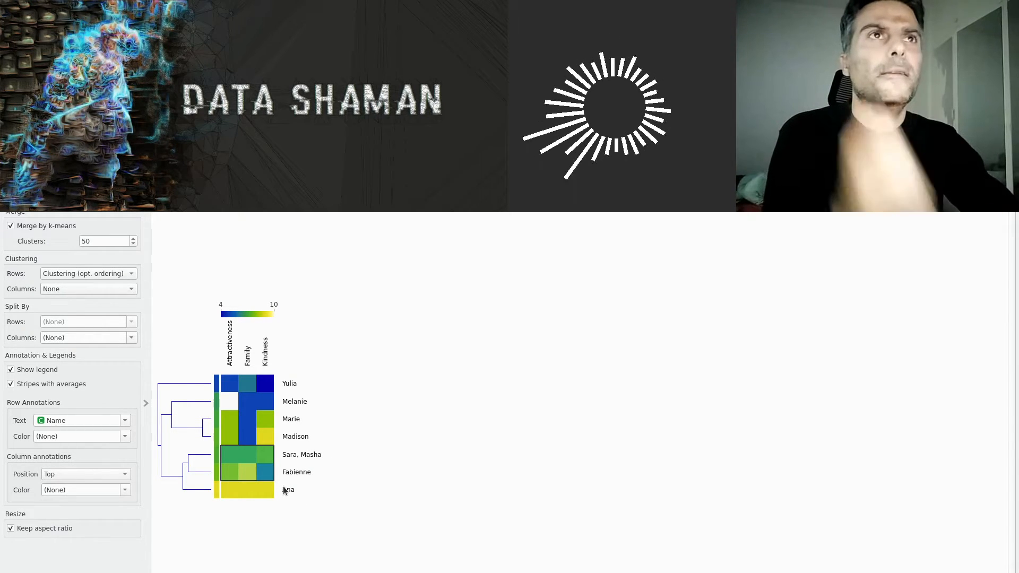
- Select the Ana row in the heat map and move the un-maximized Heat Map window aside
click(262, 496)
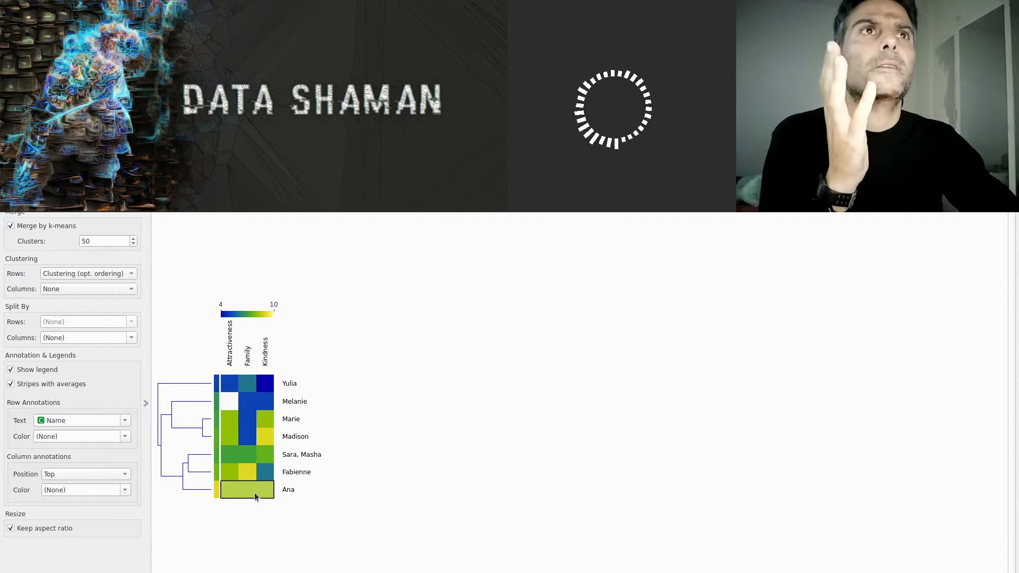
mouse_move(254, 492)
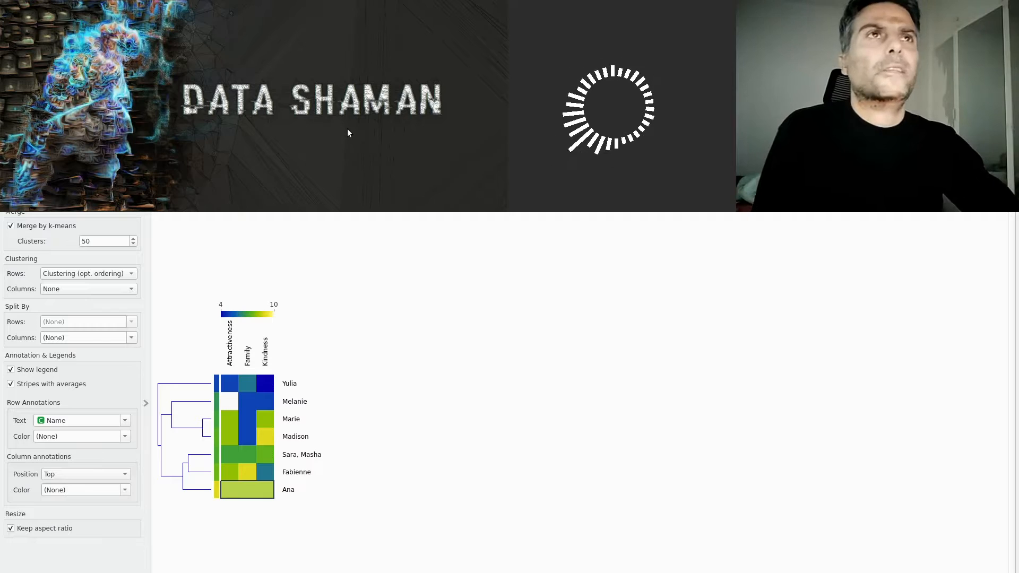
drag(329, 126, 398, 207)
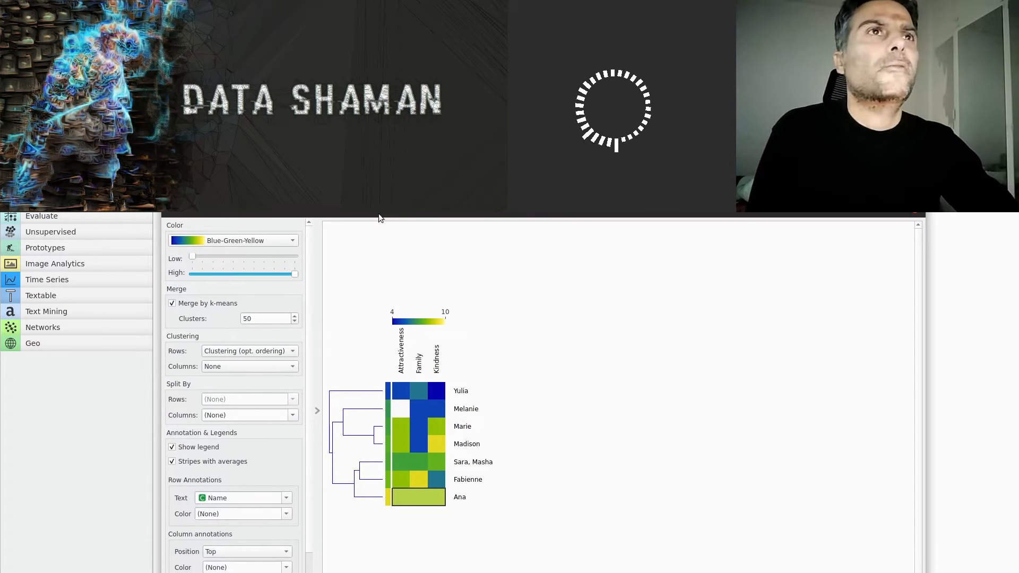
scroll(296, 534, down, 1)
- Set Clustering Columns to Clustering, reordering columns to Family, Attractiveness, Kindness, and close the window
click(285, 539)
click(282, 537)
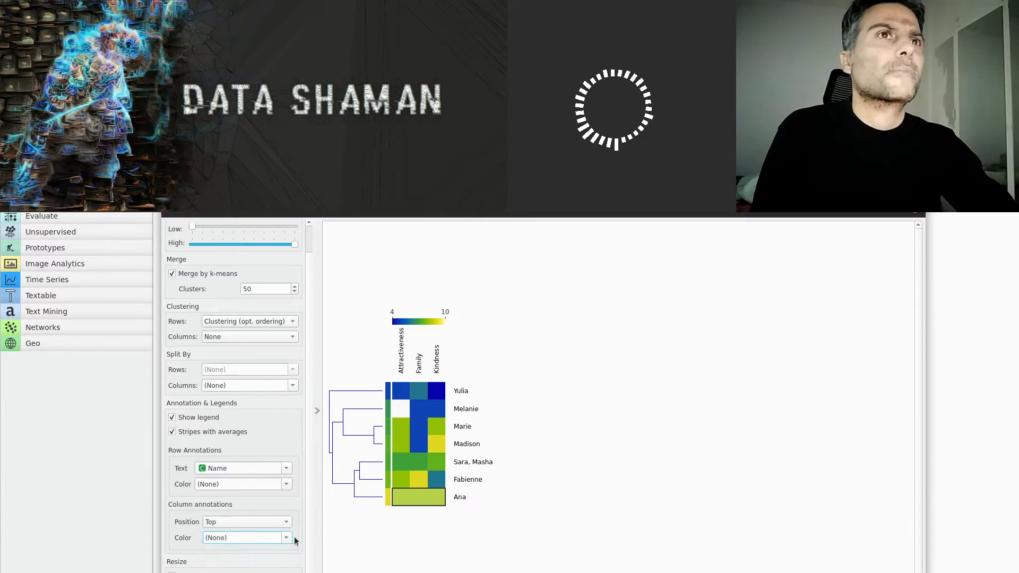
click(291, 386)
click(290, 378)
click(295, 336)
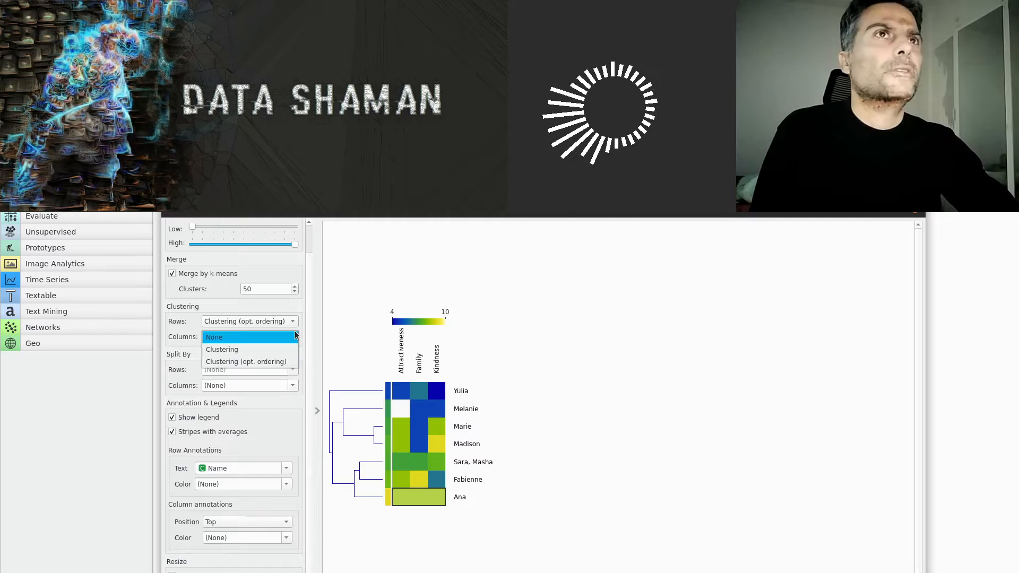
click(285, 349)
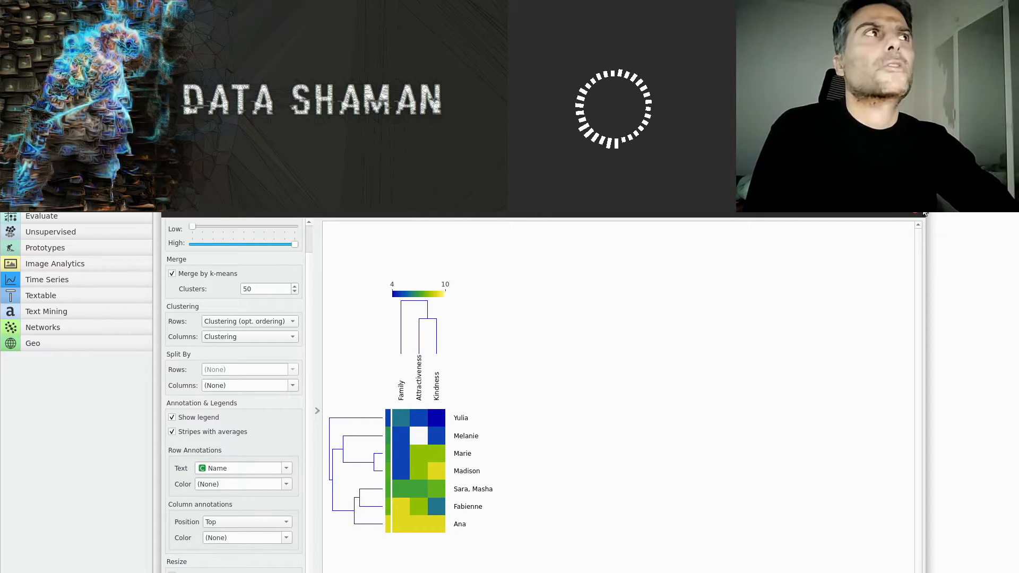
click(918, 214)
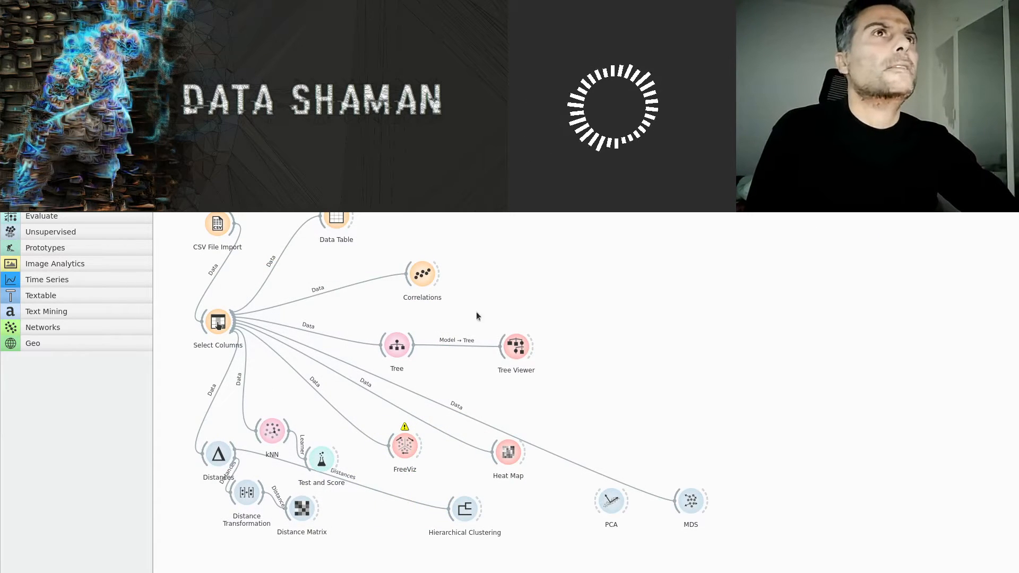
- Move the Correlations node right and show Attractiveness correlations, selecting the Attractiveness–DoB pair
drag(421, 275, 617, 263)
double_click(618, 263)
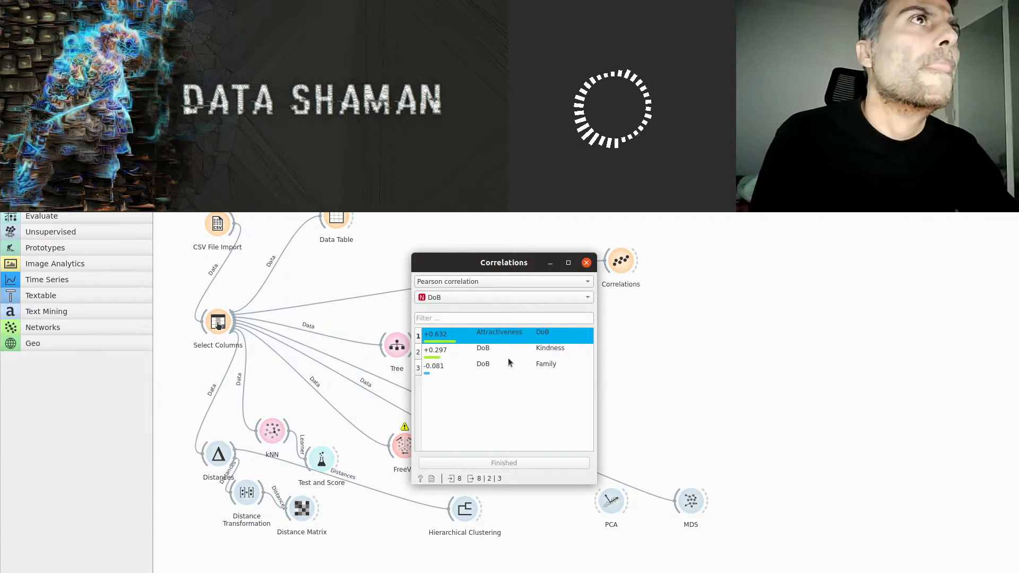
click(513, 297)
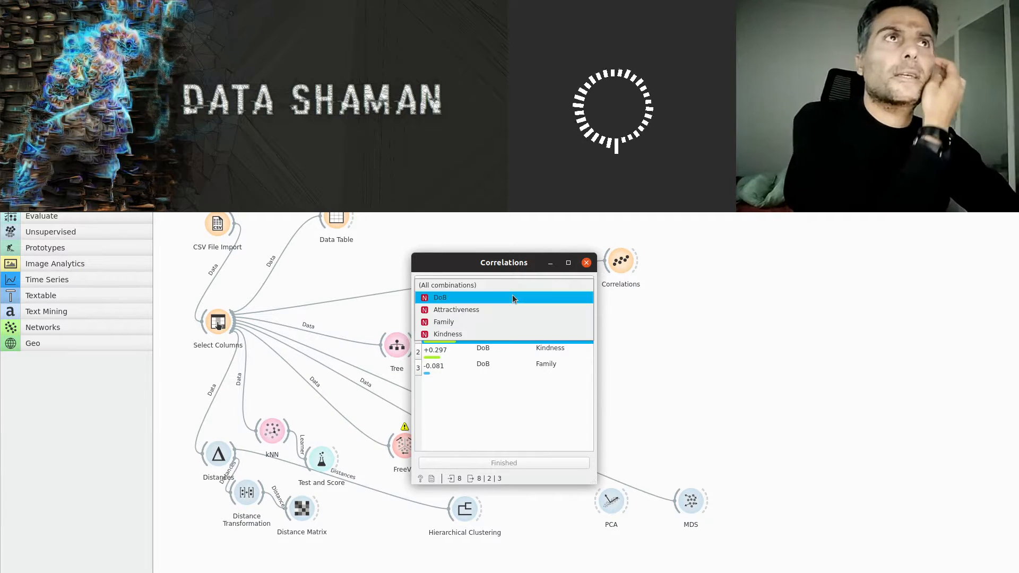
click(492, 334)
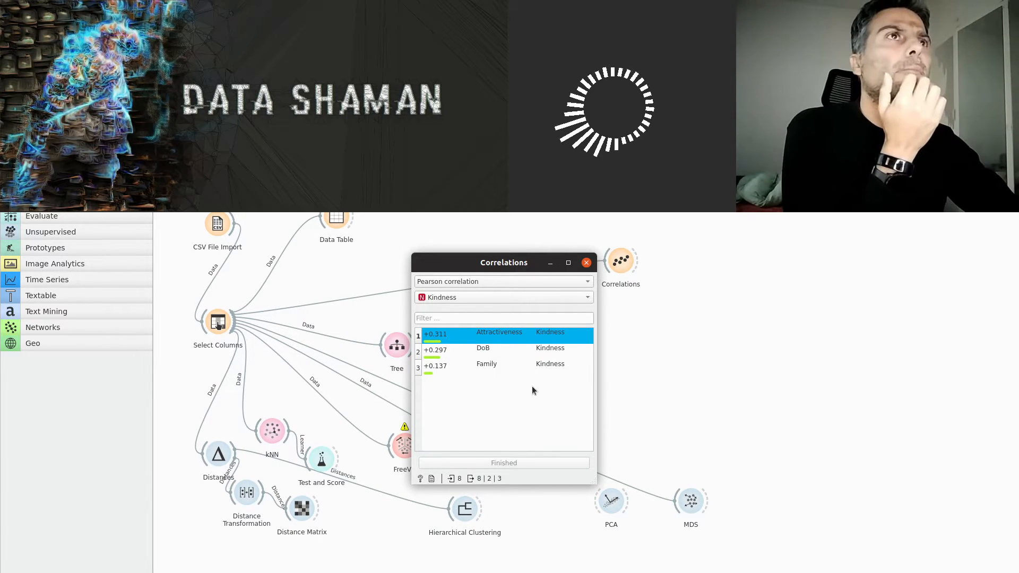
click(475, 295)
click(470, 273)
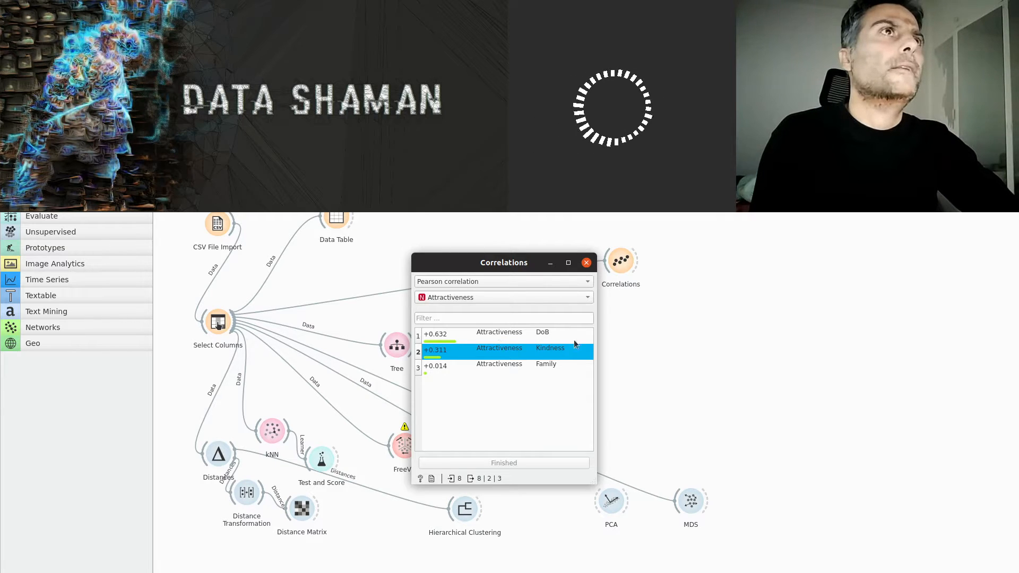
click(526, 336)
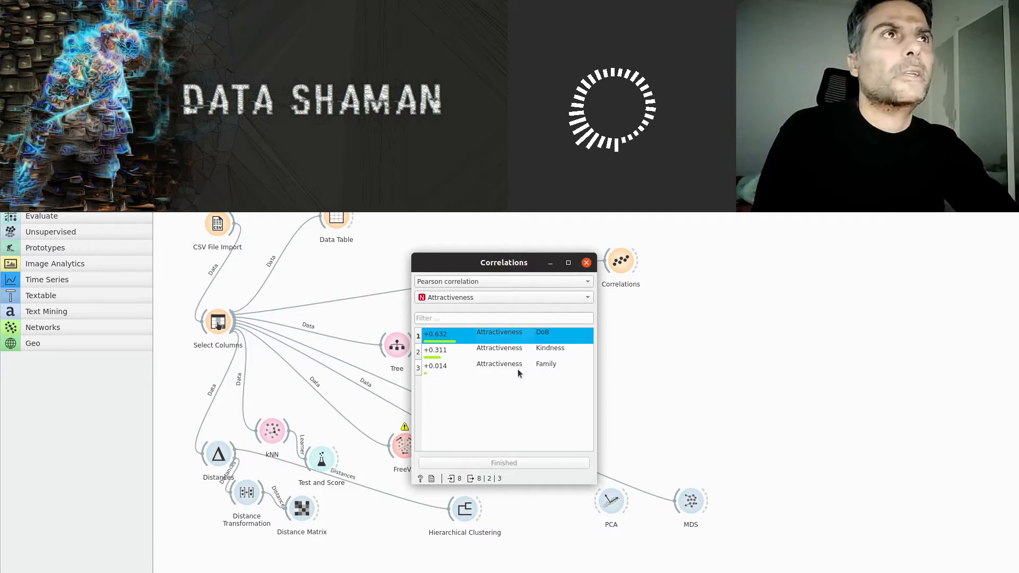
- Keep Pearson as the correlation method and close the Correlations window
click(476, 281)
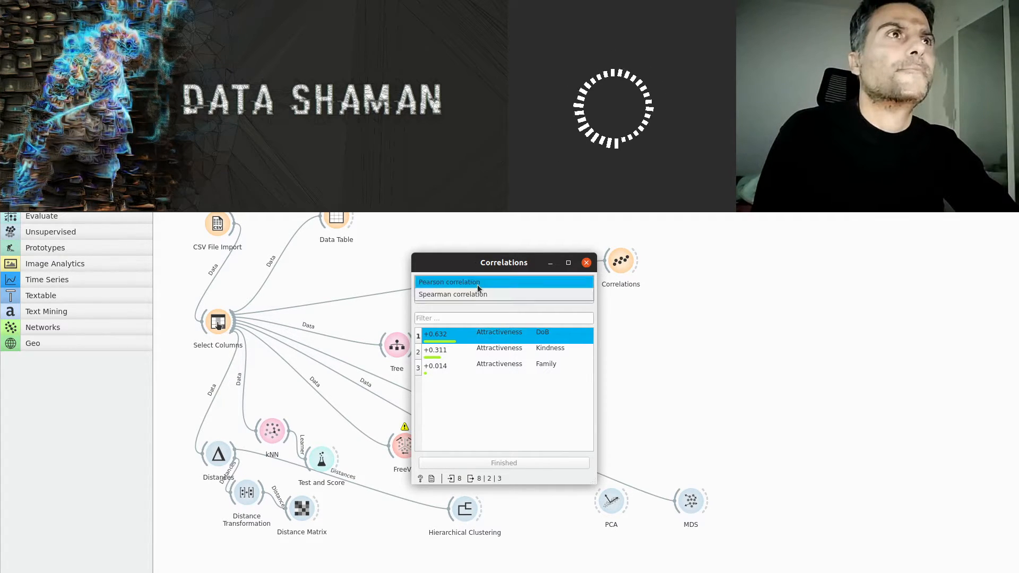
click(479, 282)
click(483, 282)
click(480, 281)
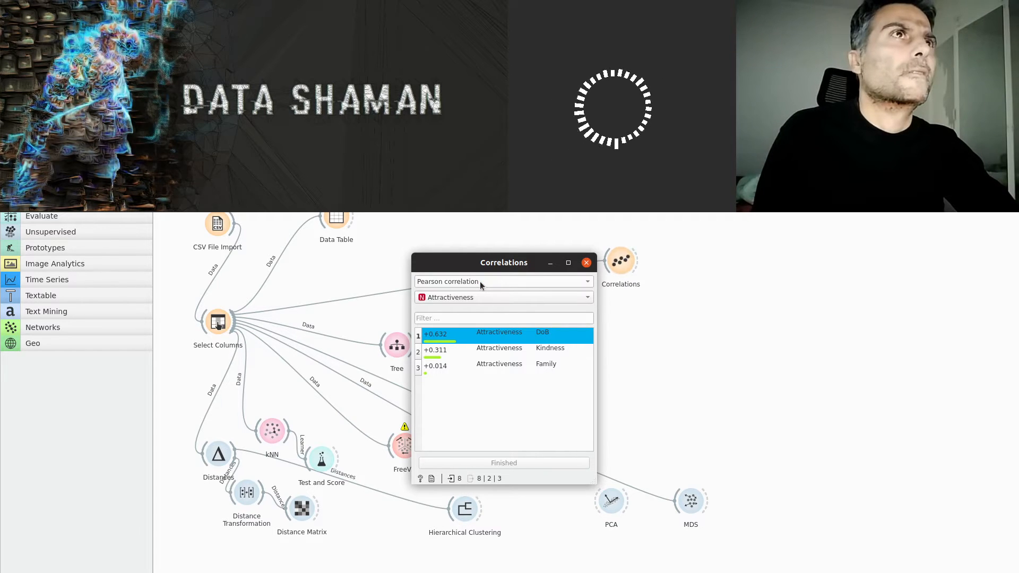
click(479, 281)
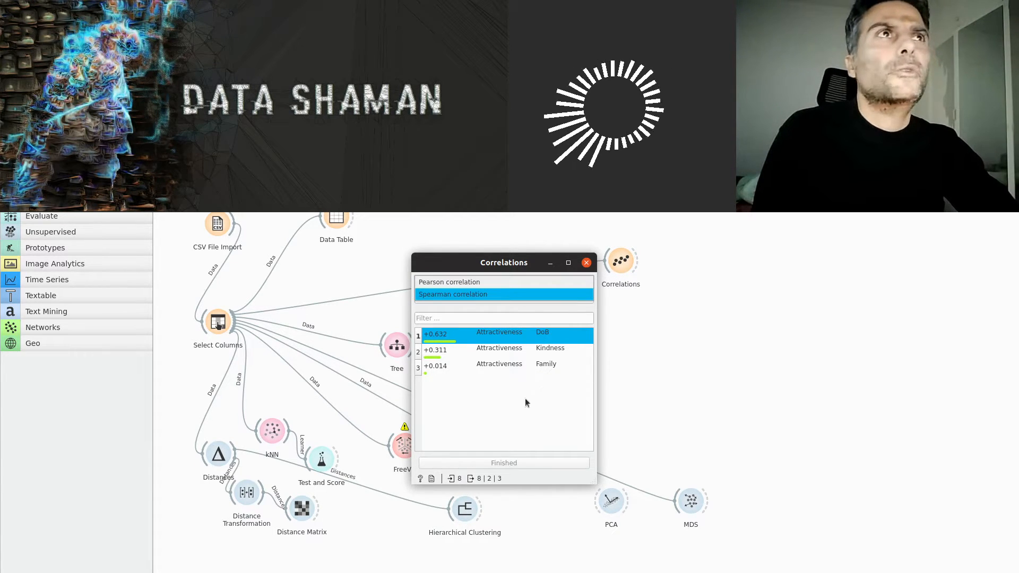
click(532, 427)
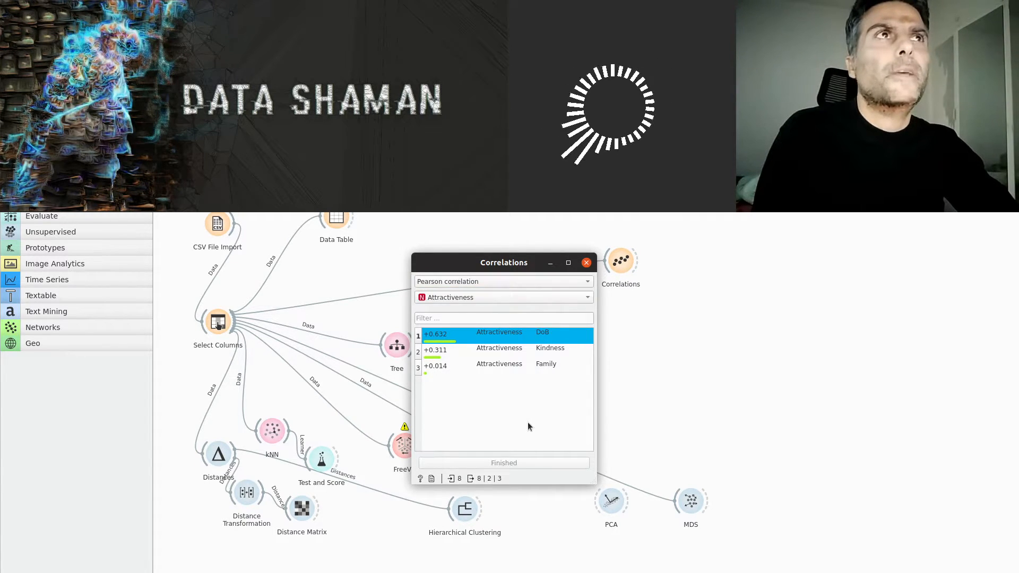
click(585, 263)
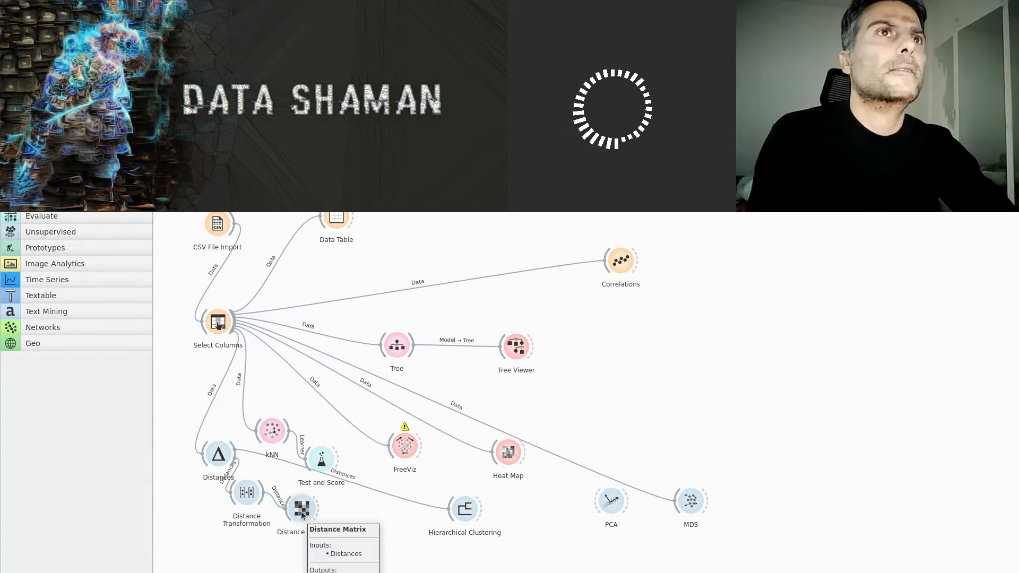
double_click(301, 511)
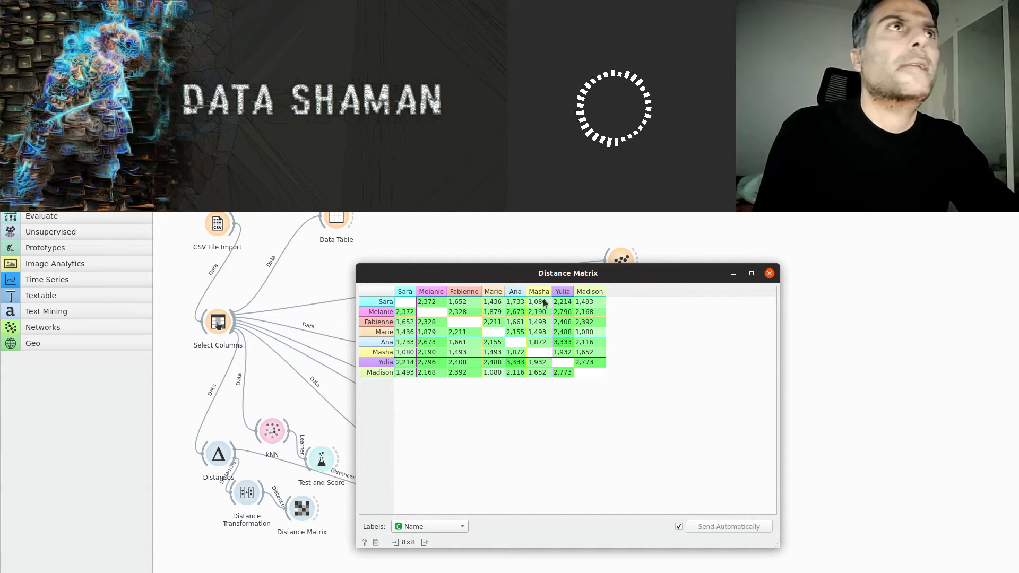
drag(656, 269, 661, 280)
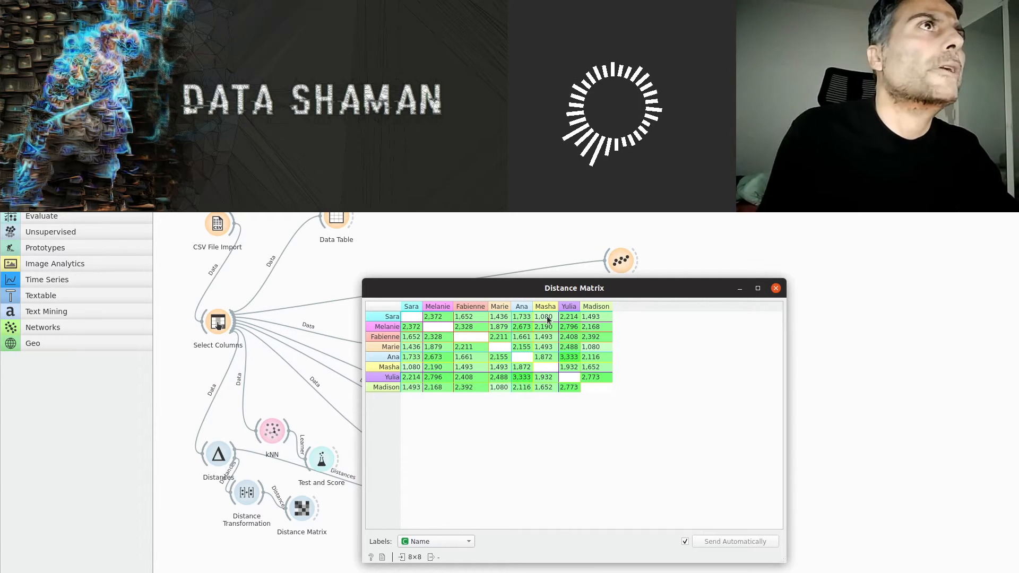
- Close the Distance Matrix window, then reopen the Heat Map view and close it again
click(775, 288)
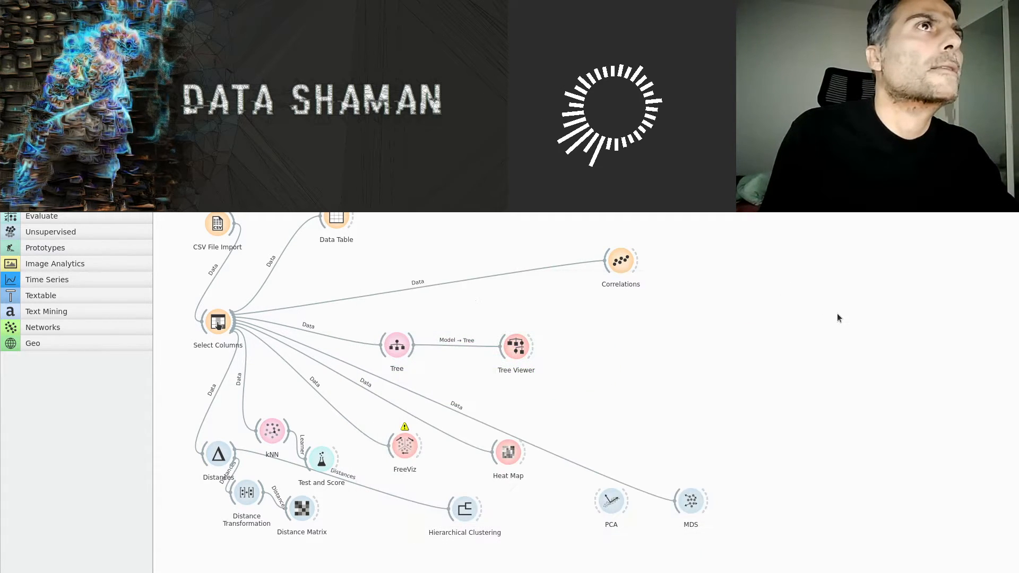
click(508, 454)
double_click(507, 455)
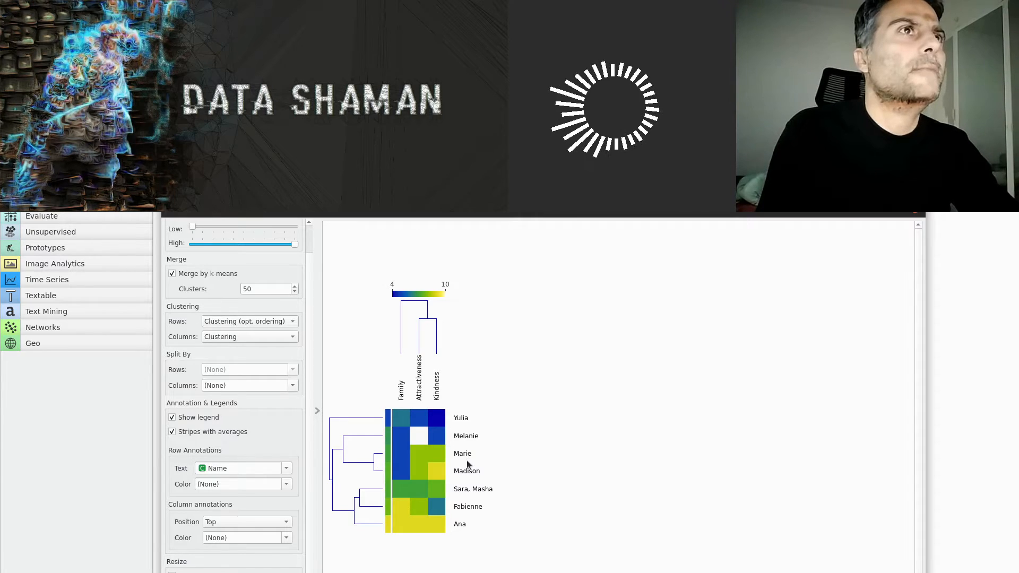
click(921, 215)
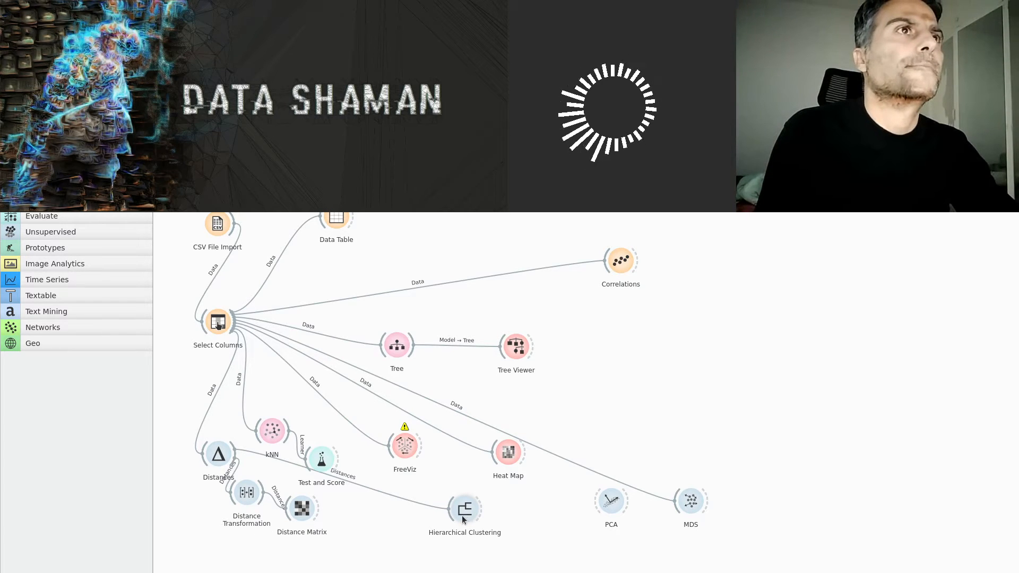
- Reopen the Distance Matrix widget and label its 8×8 matrix by Family
double_click(301, 508)
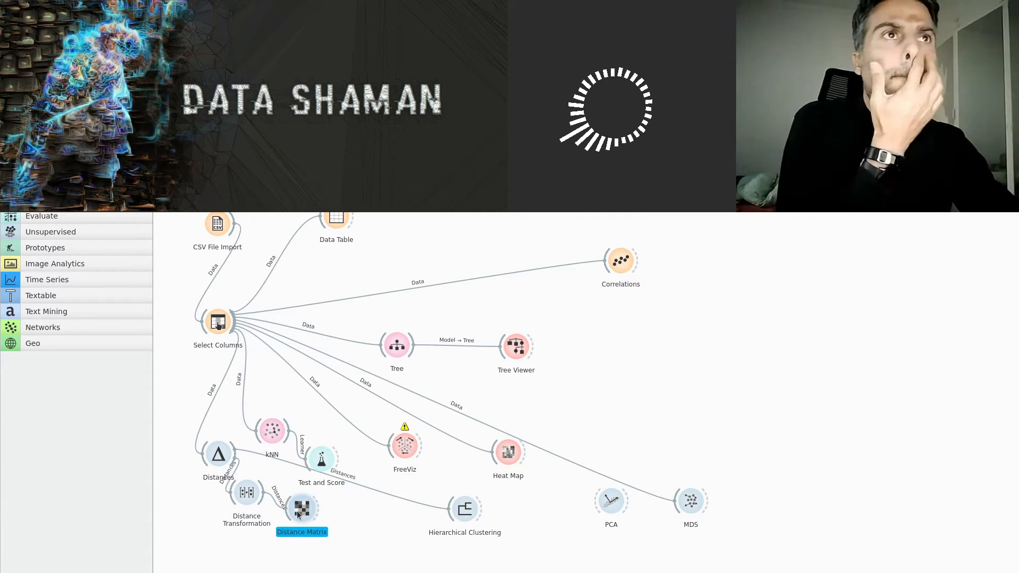
click(462, 541)
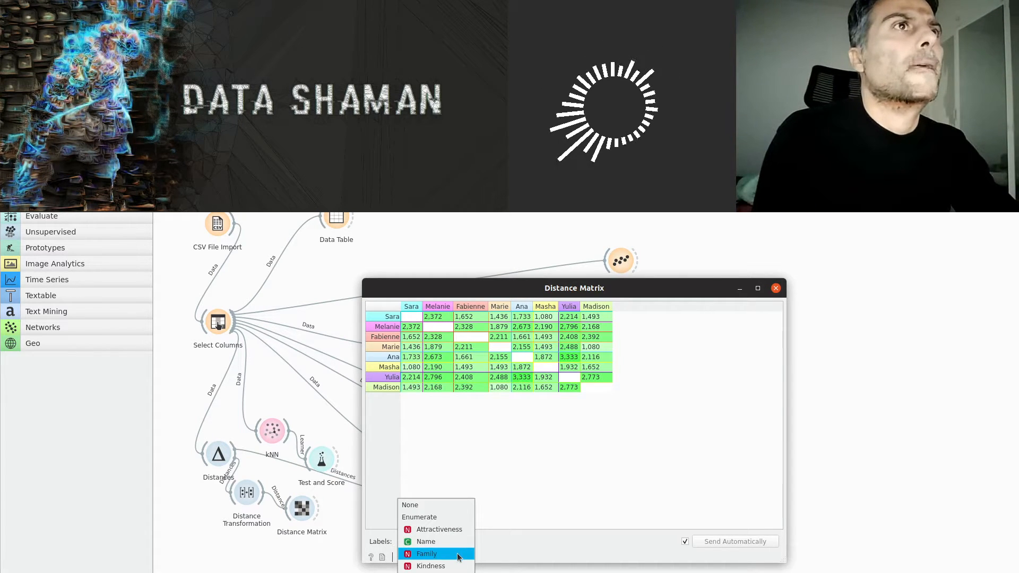
click(457, 555)
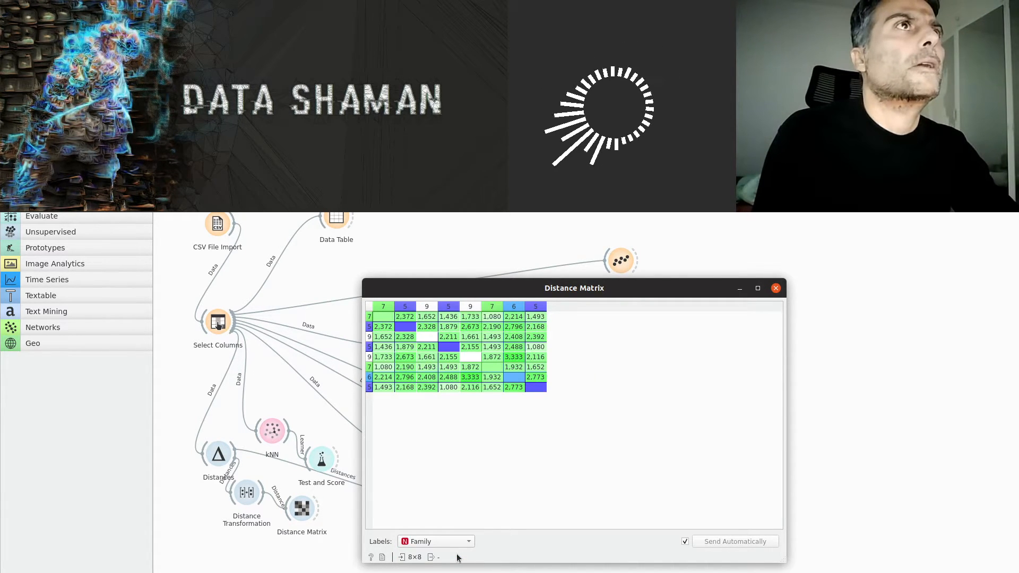
click(452, 541)
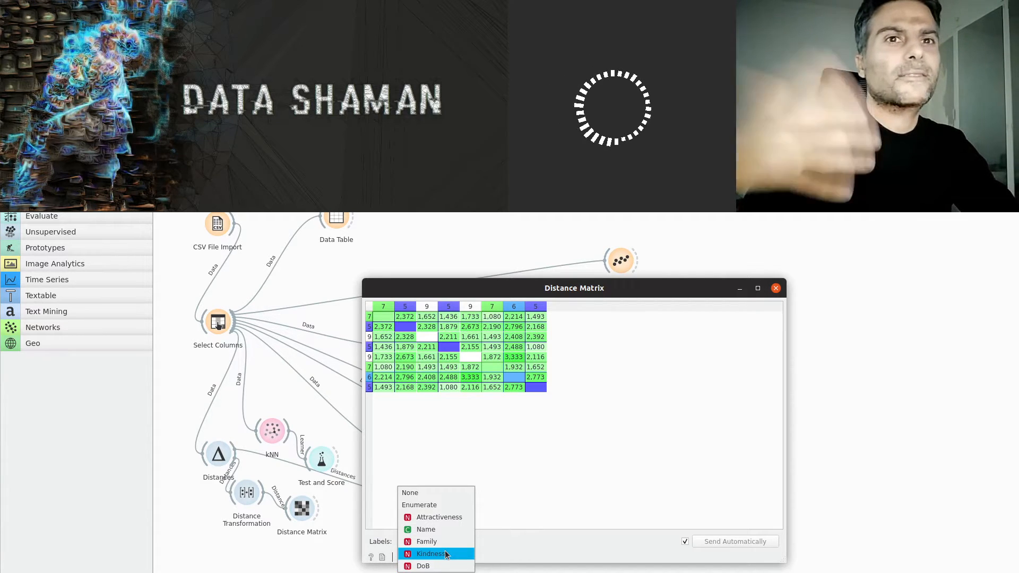
- Change the Distance Matrix labels from Family to Kindness
click(446, 554)
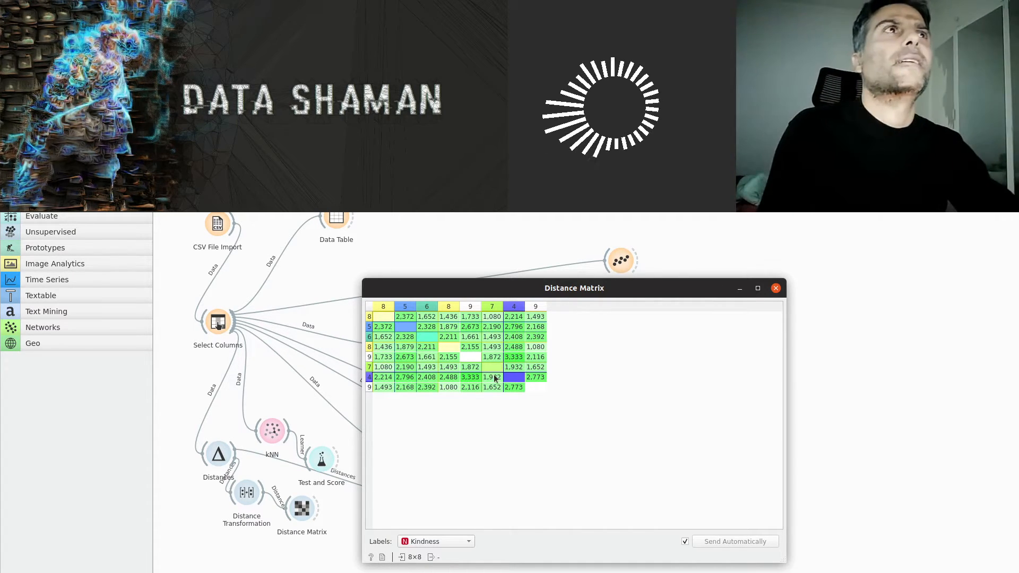
click(460, 541)
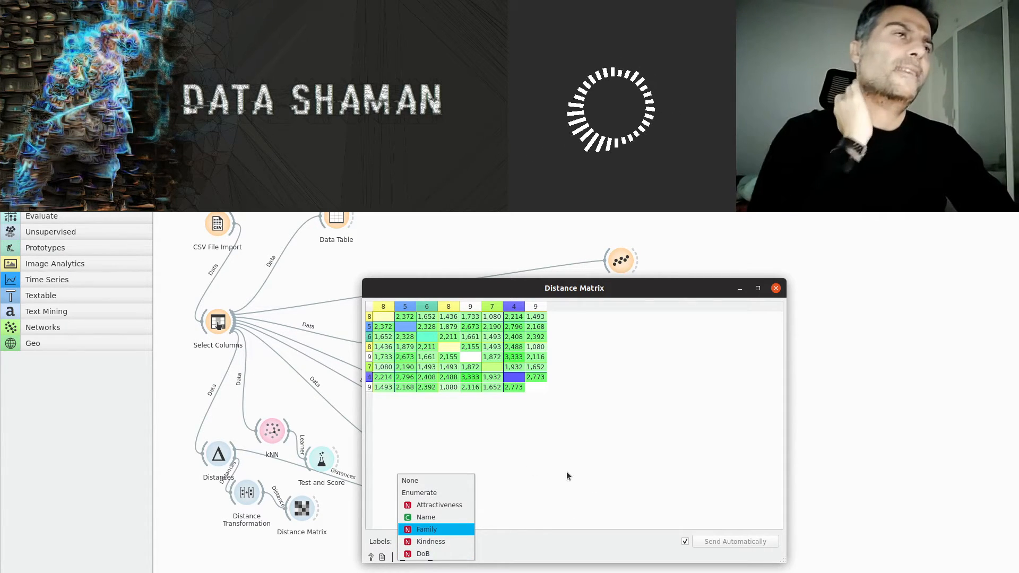
click(559, 486)
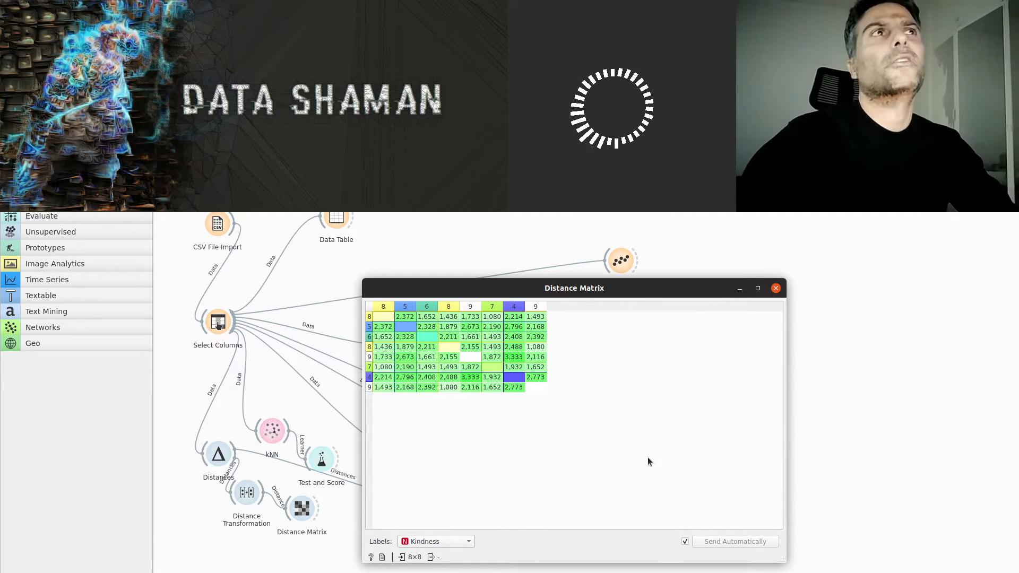
- Close the Distance Matrix and open Hierarchical Clustering, moving its window to reveal more canvas
click(776, 288)
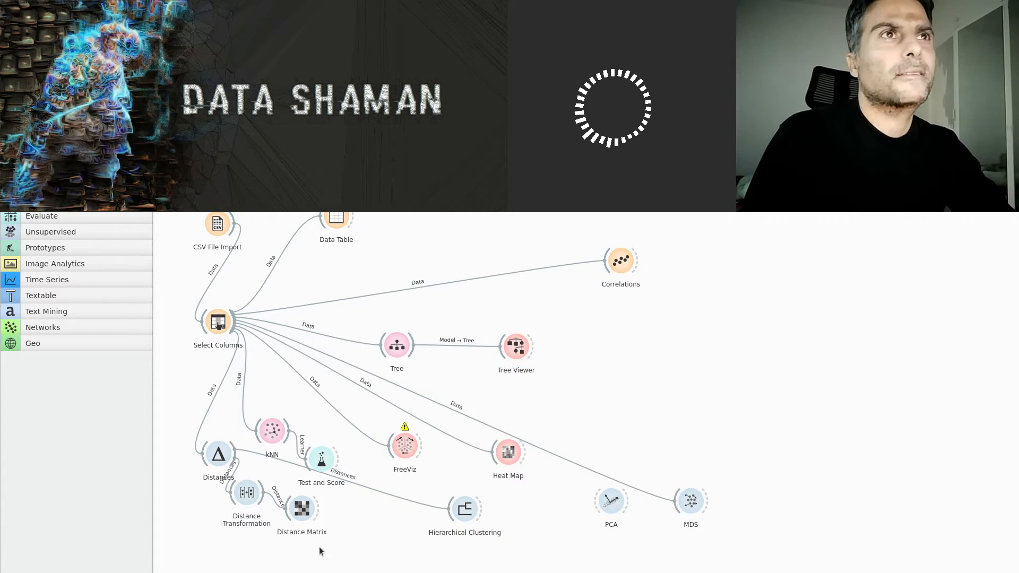
double_click(463, 510)
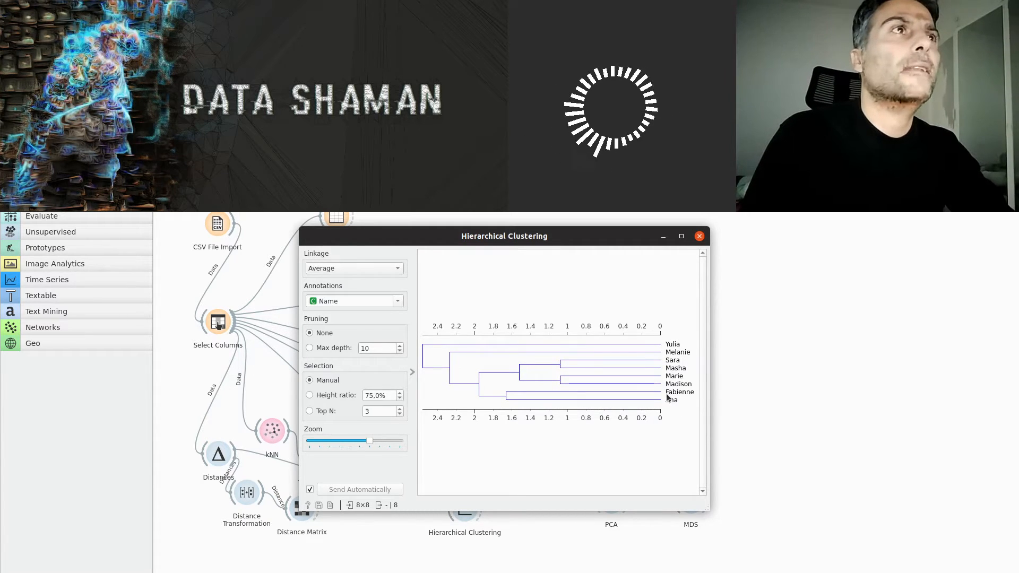
drag(618, 244, 553, 266)
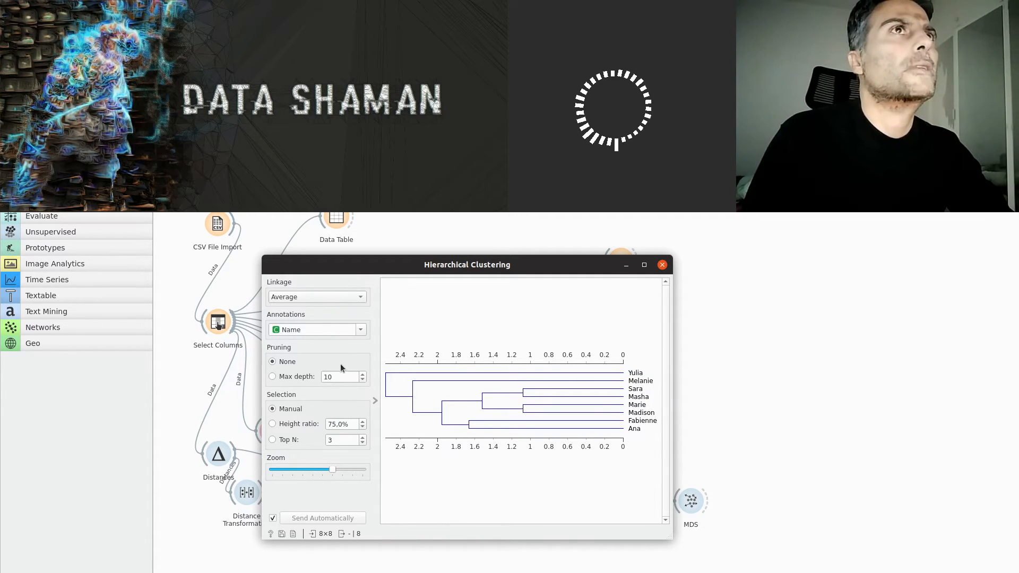
- Keep Average linkage and select Top N to split the dendrogram into 3 clusters
click(343, 300)
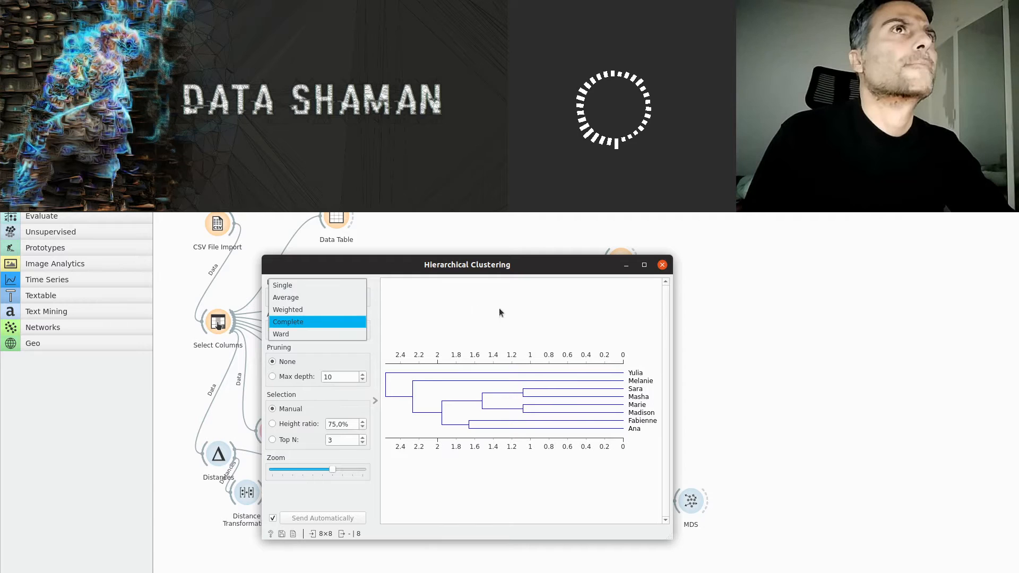
click(525, 307)
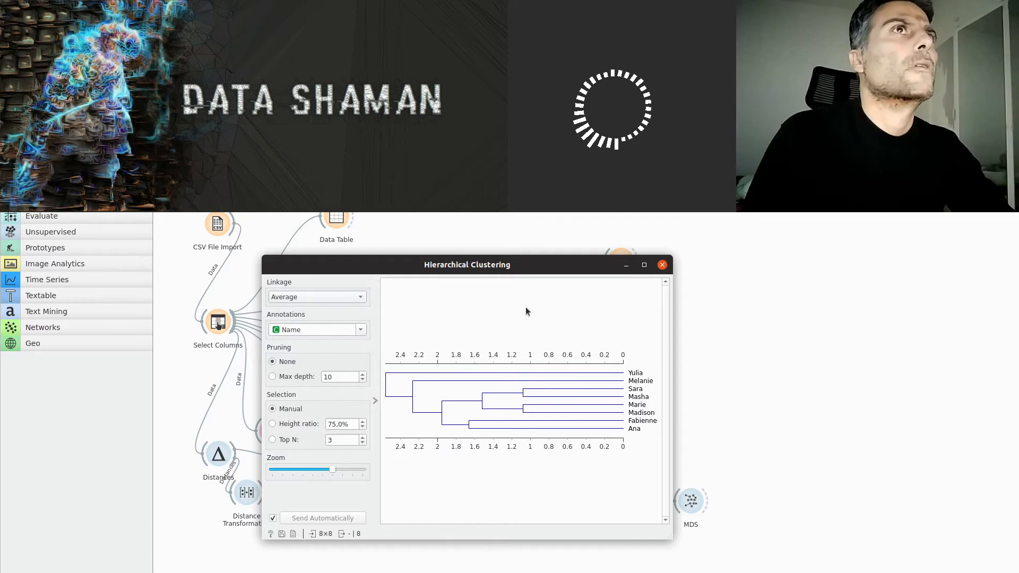
click(358, 301)
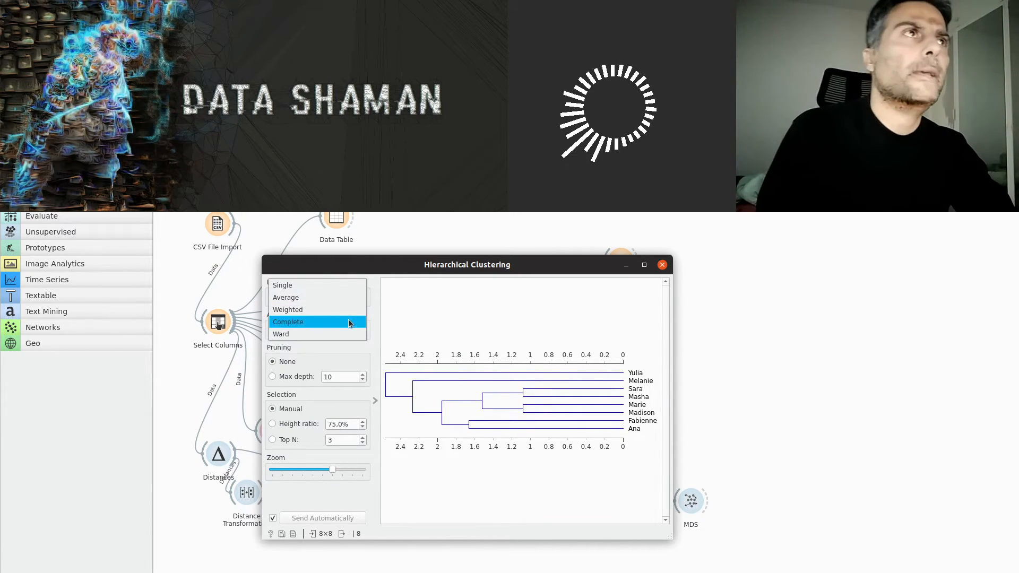
click(532, 312)
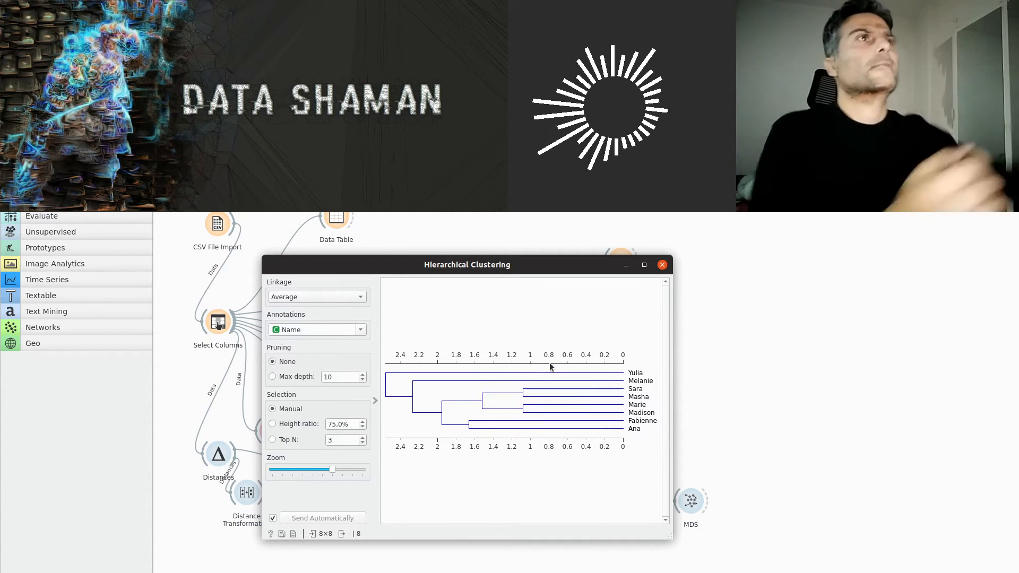
click(271, 440)
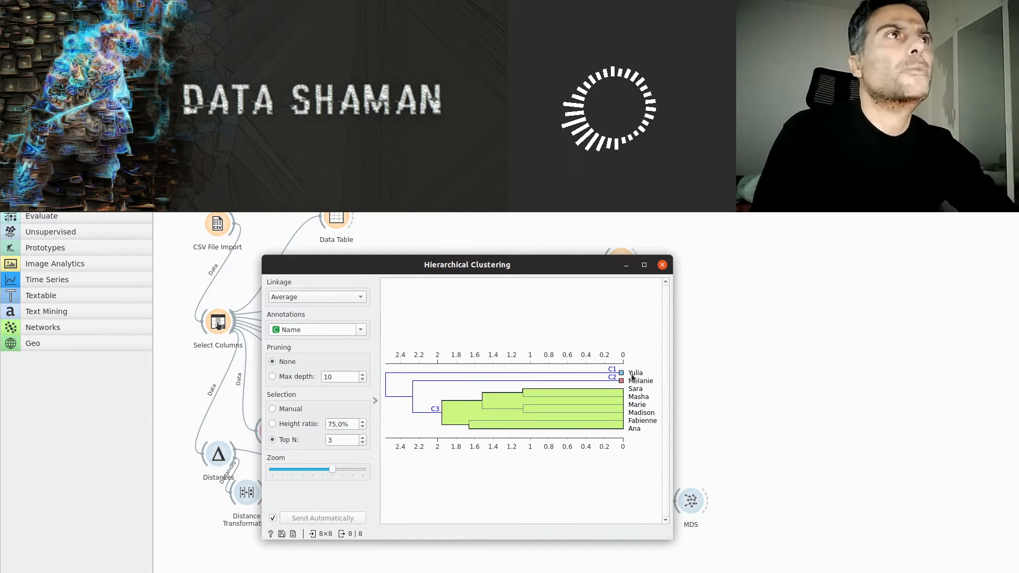
- Lower Top N to 1, prune the dendrogram to max depth 3, and close the window
click(363, 443)
click(362, 442)
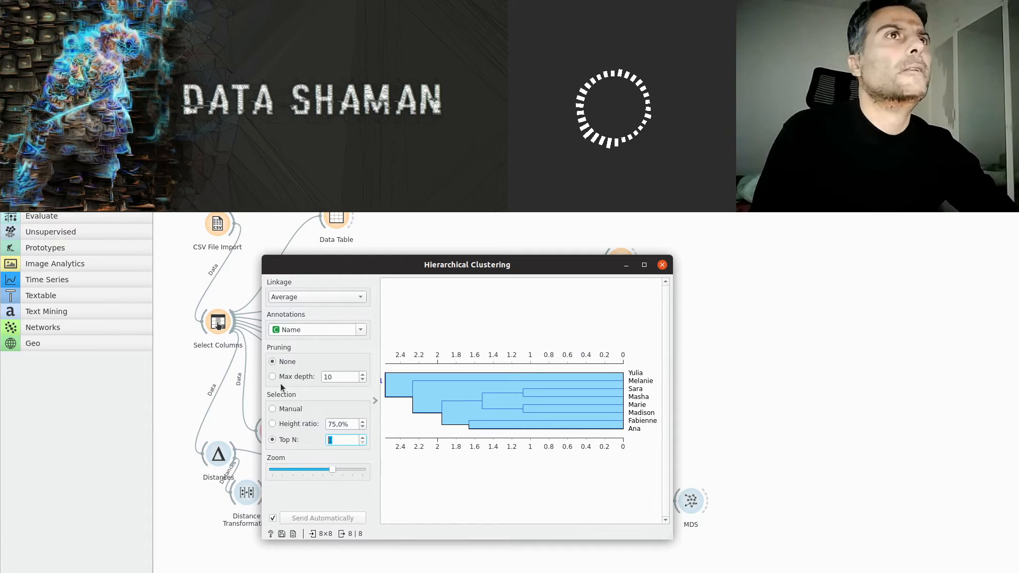
click(363, 380)
click(363, 380)
click(362, 380)
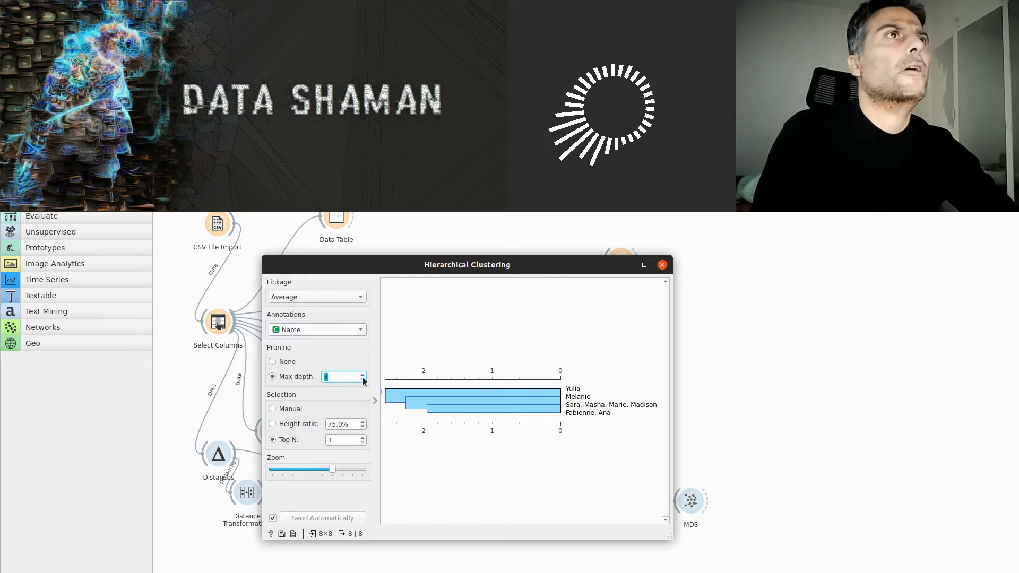
click(662, 264)
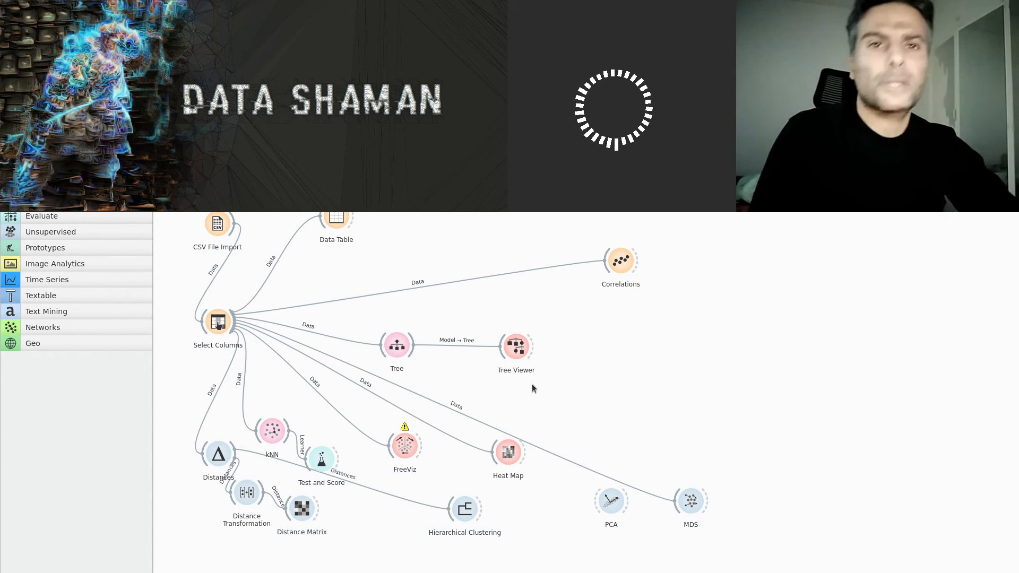
- Move Tree and Tree Viewer higher and in line, and expand the Model category
drag(393, 347, 423, 341)
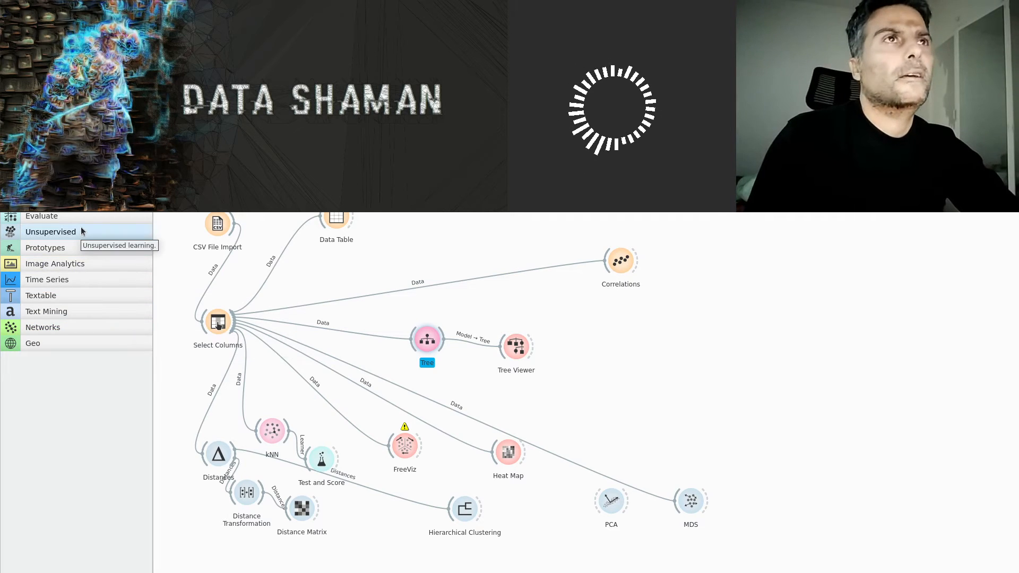
click(69, 197)
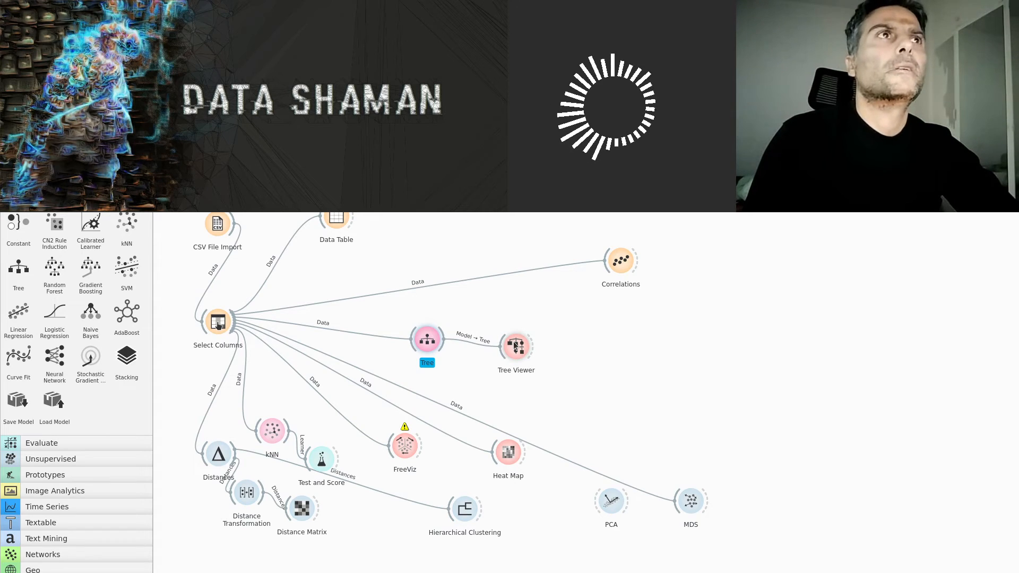
drag(515, 345, 542, 317)
drag(429, 341, 467, 314)
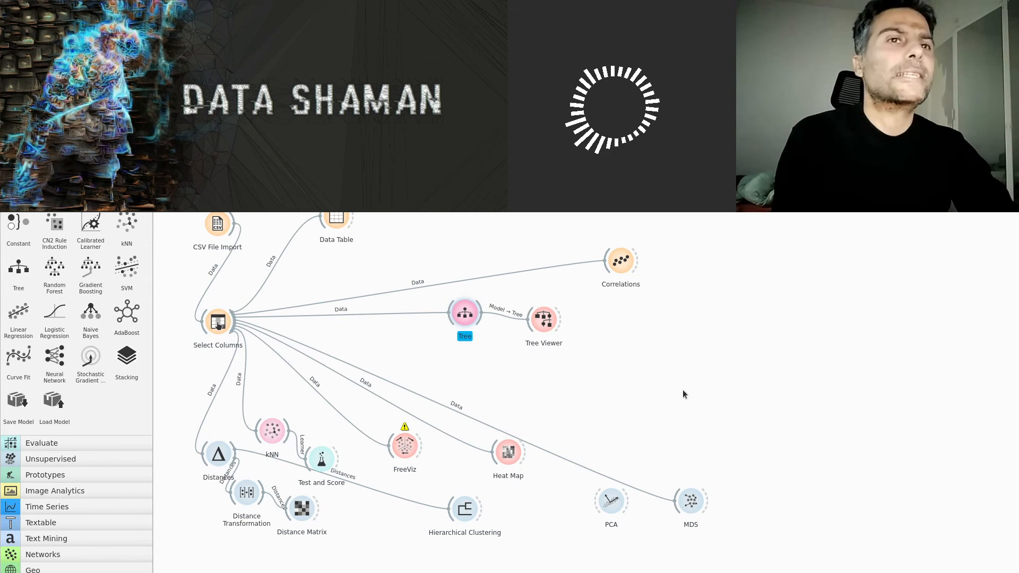
click(679, 374)
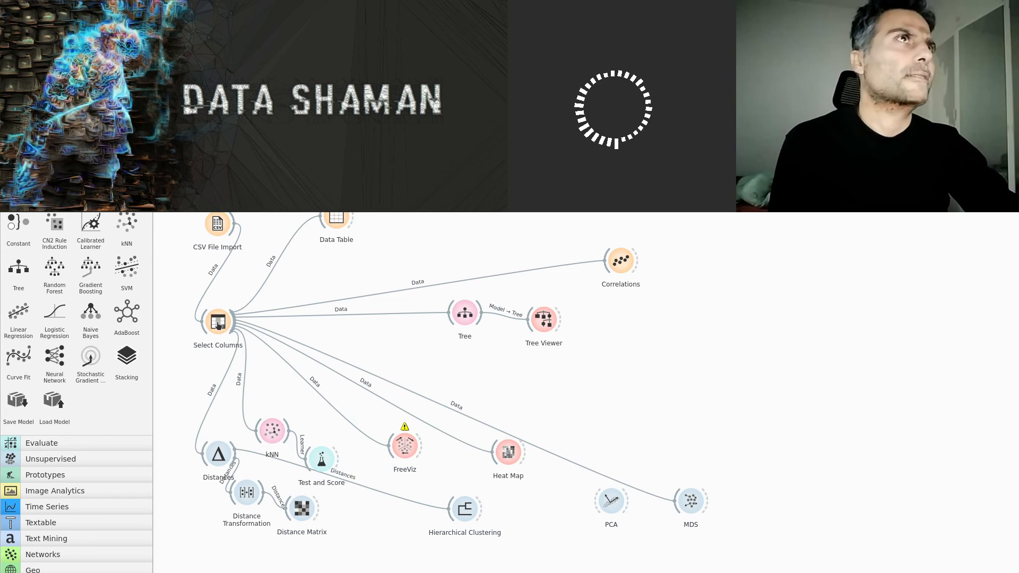
- Minimize Orange and the terminal, then switch to OBS Studio and maximize it
click(972, 24)
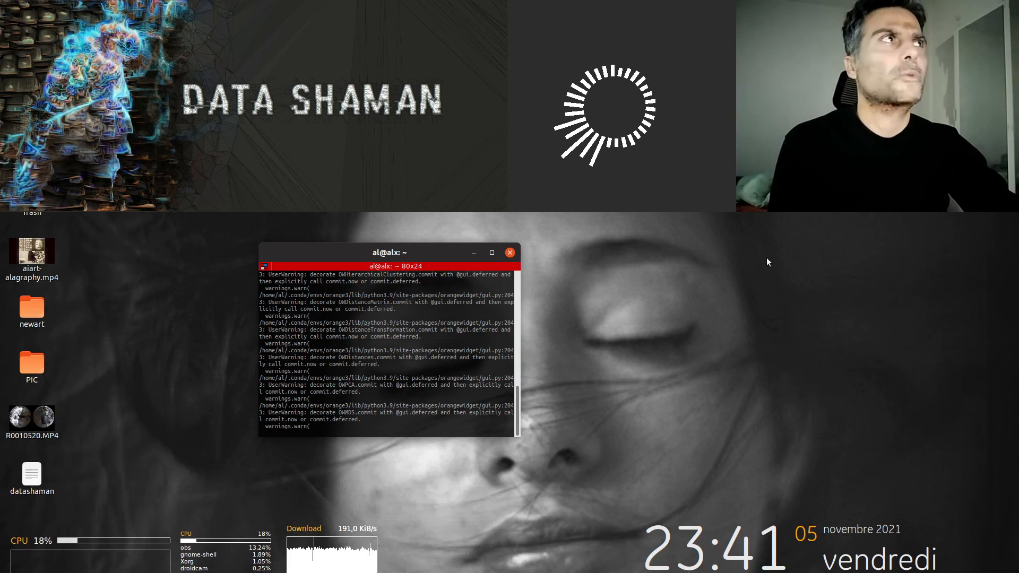
click(473, 252)
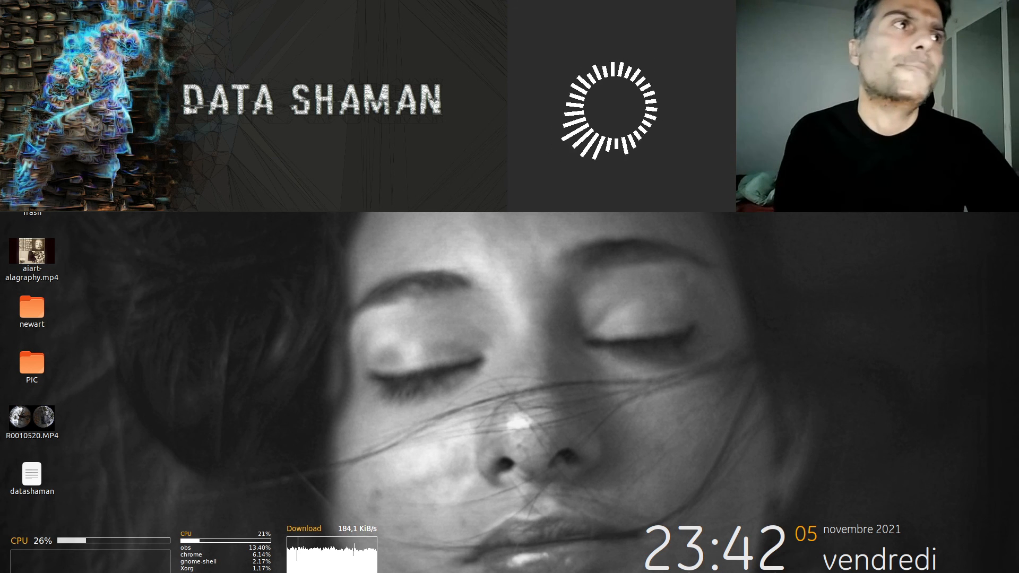
key(alt+Tab)
double_click(801, 273)
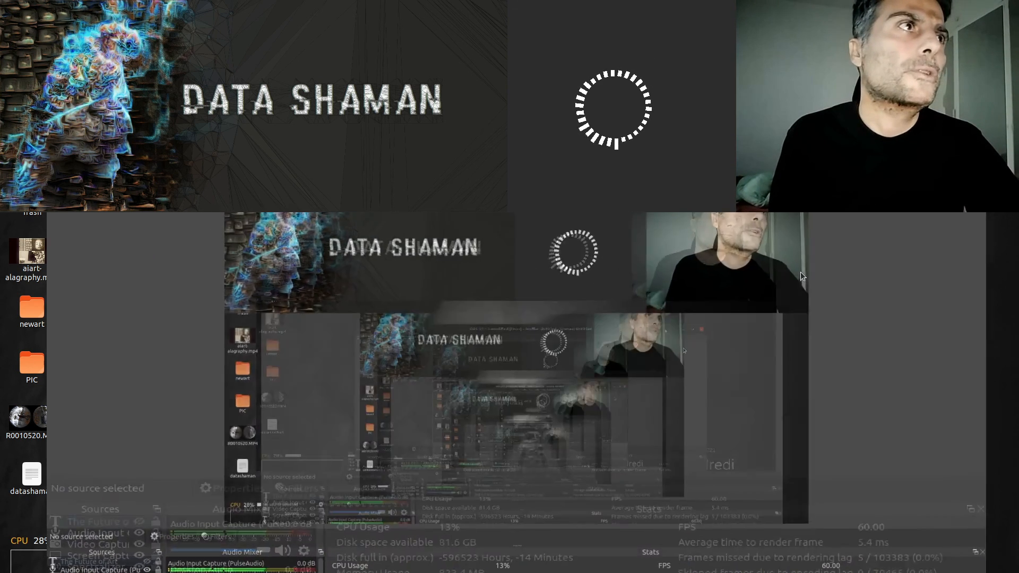